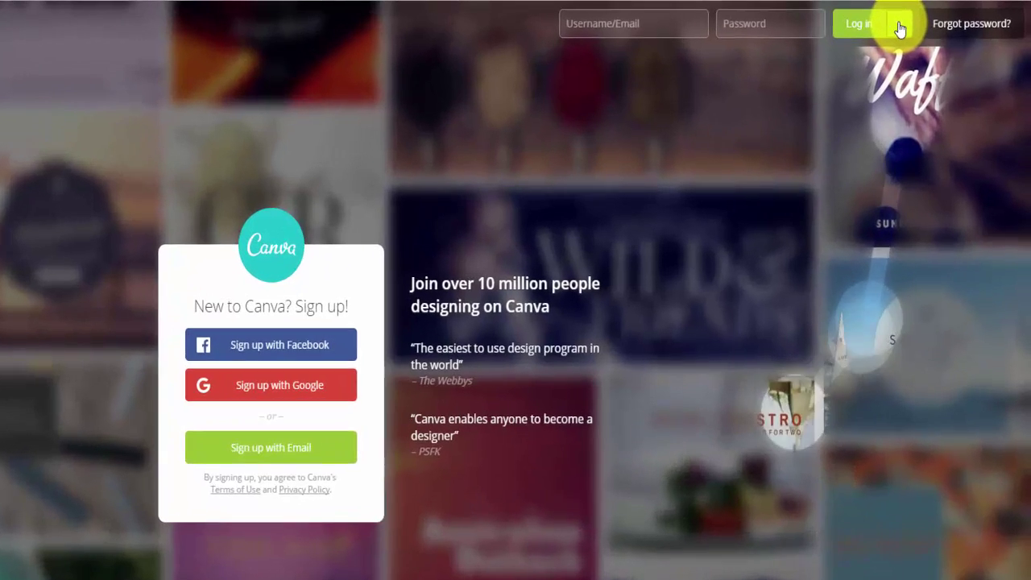
Step: Log in to Canva using the Facebook account option
click(927, 20)
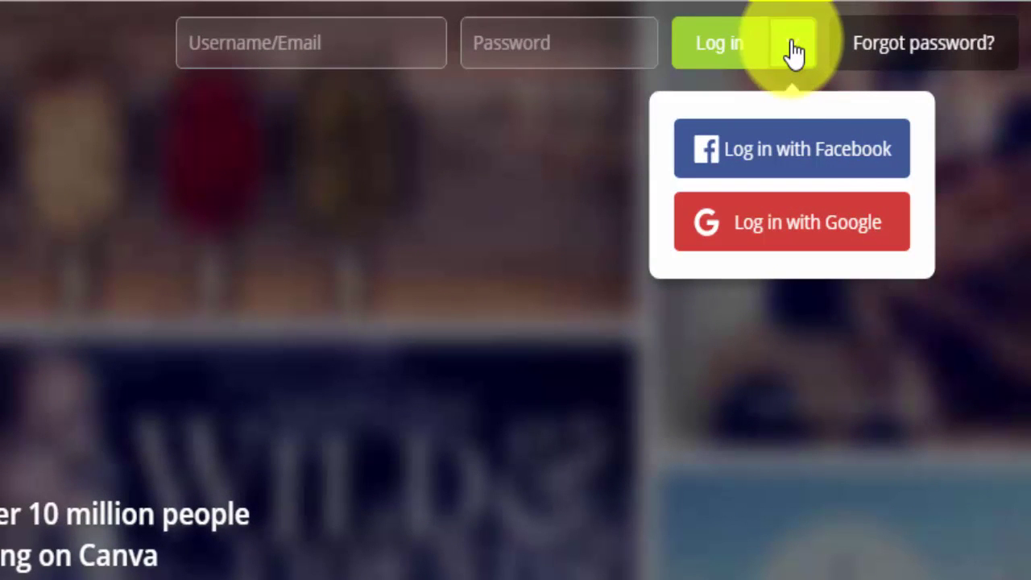
click(819, 167)
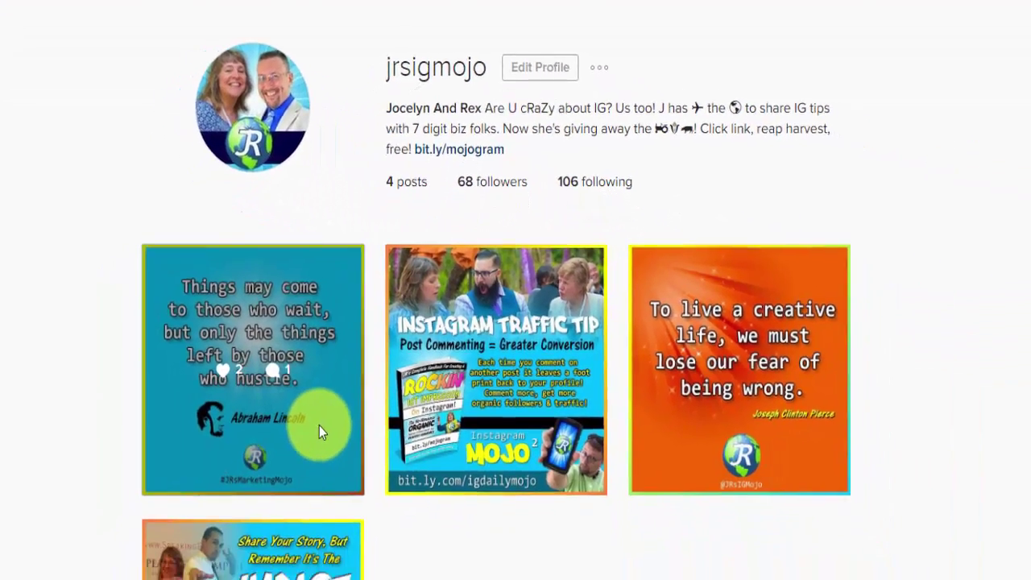
Step: Open the Abraham Lincoln quote post from the profile grid
click(319, 427)
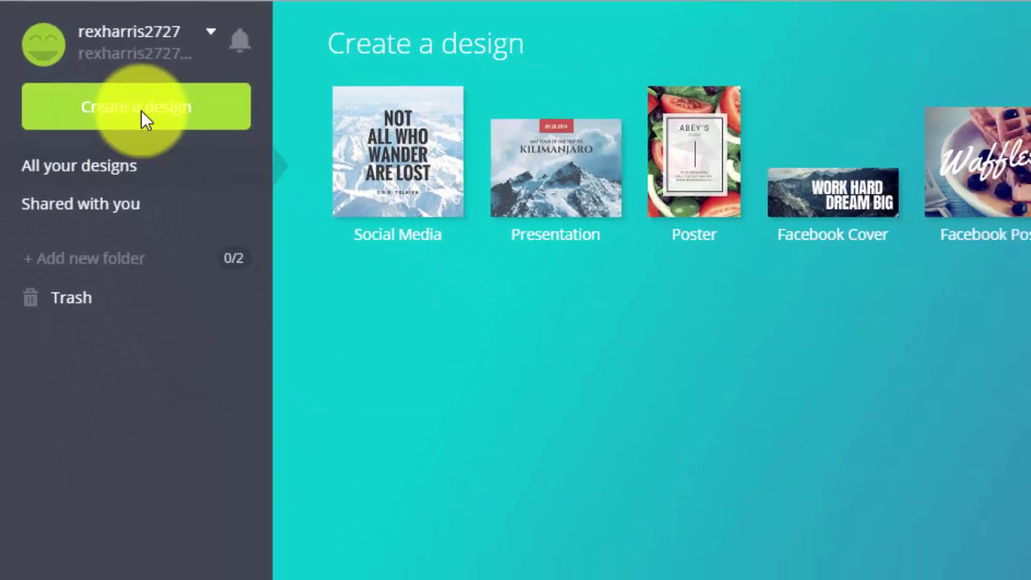
Step: Create a new custom-size design 1080 px wide by 1080 px high
click(224, 173)
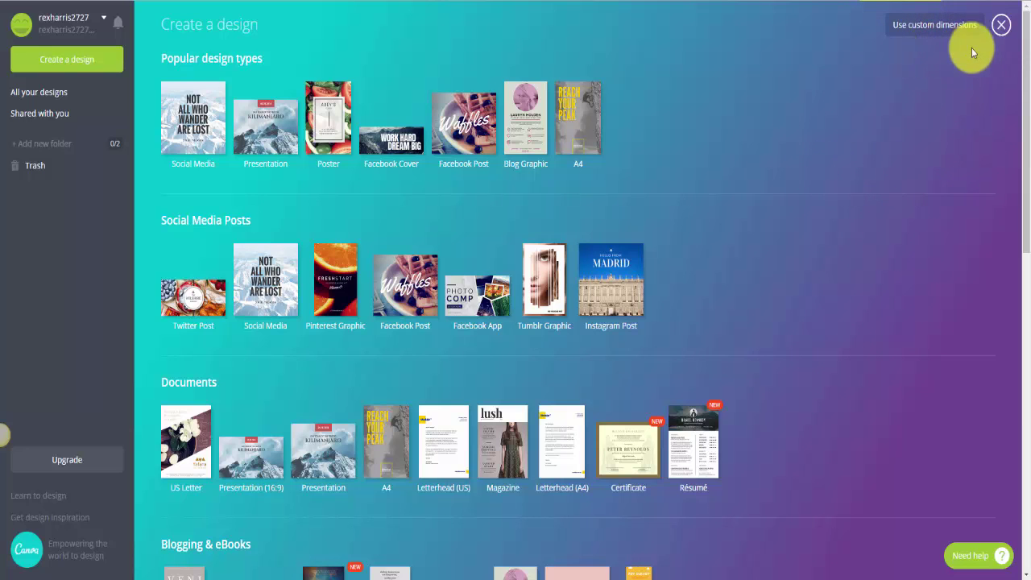
click(931, 28)
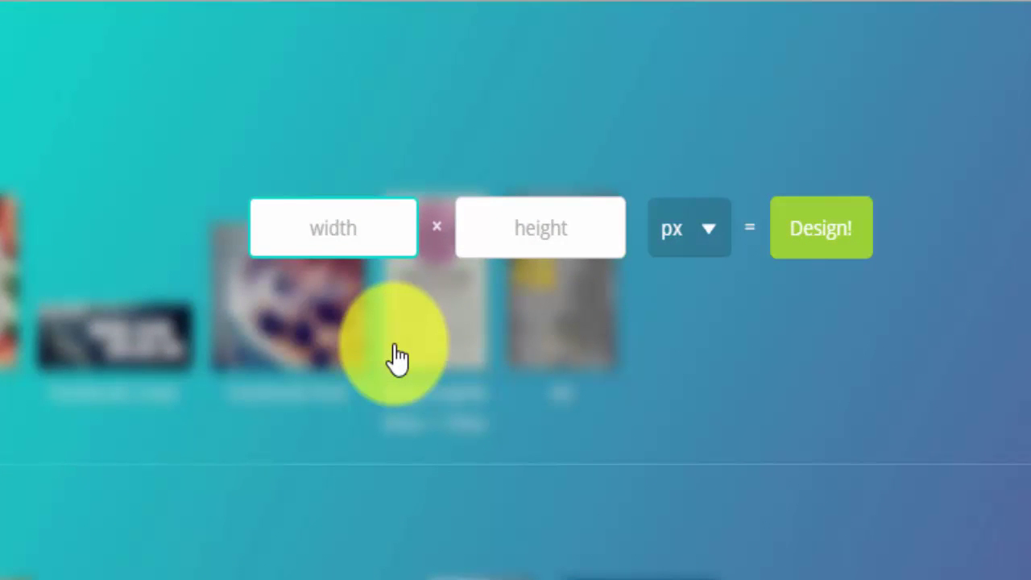
text(1080)
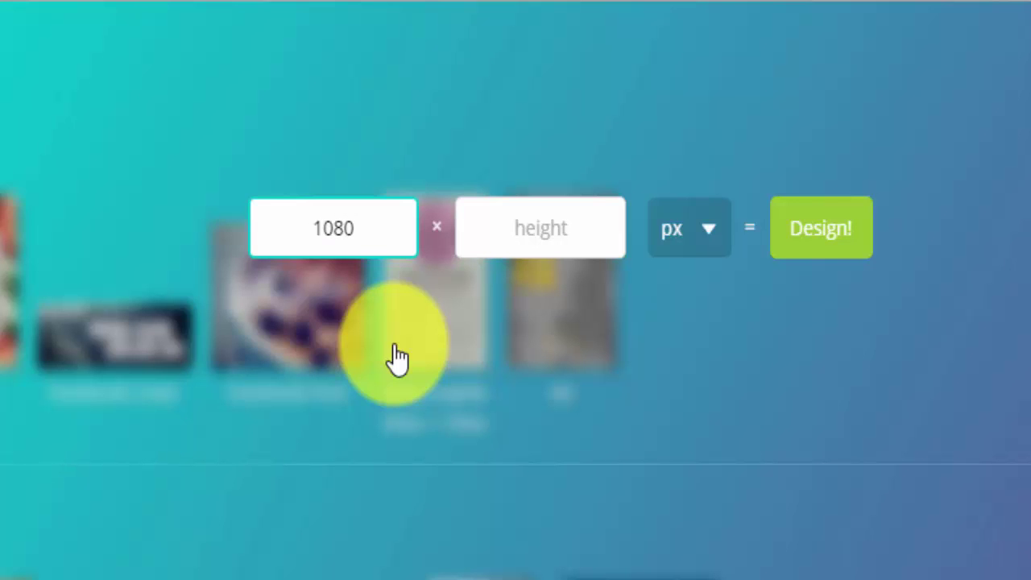
click(570, 241)
text(1080)
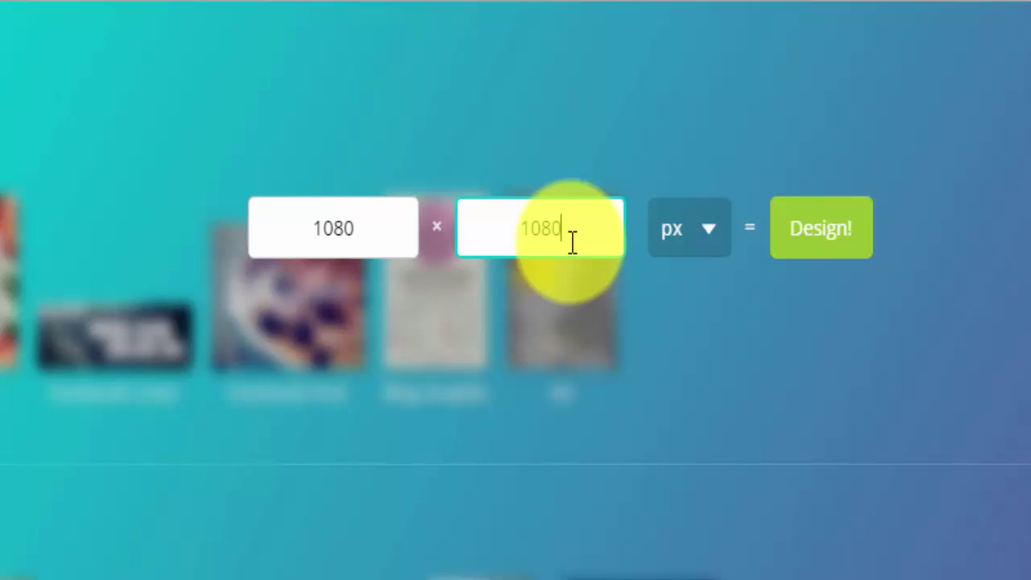
click(809, 238)
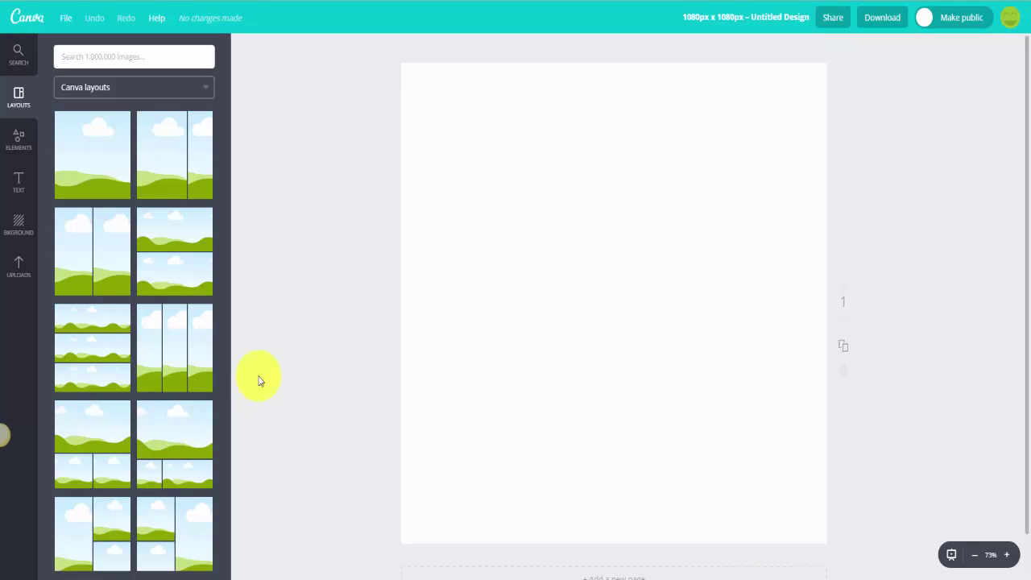
click(19, 64)
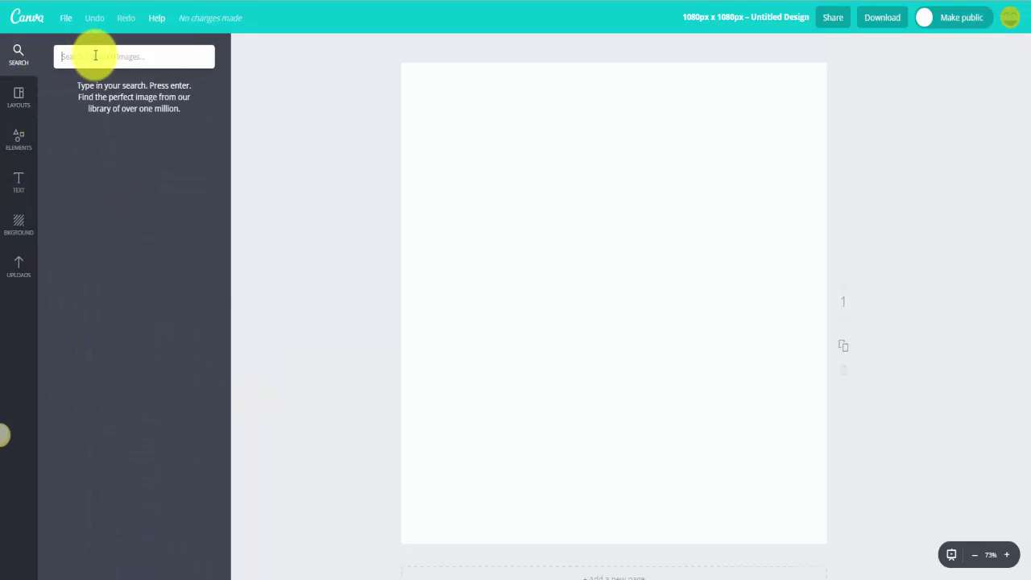
text(beach)
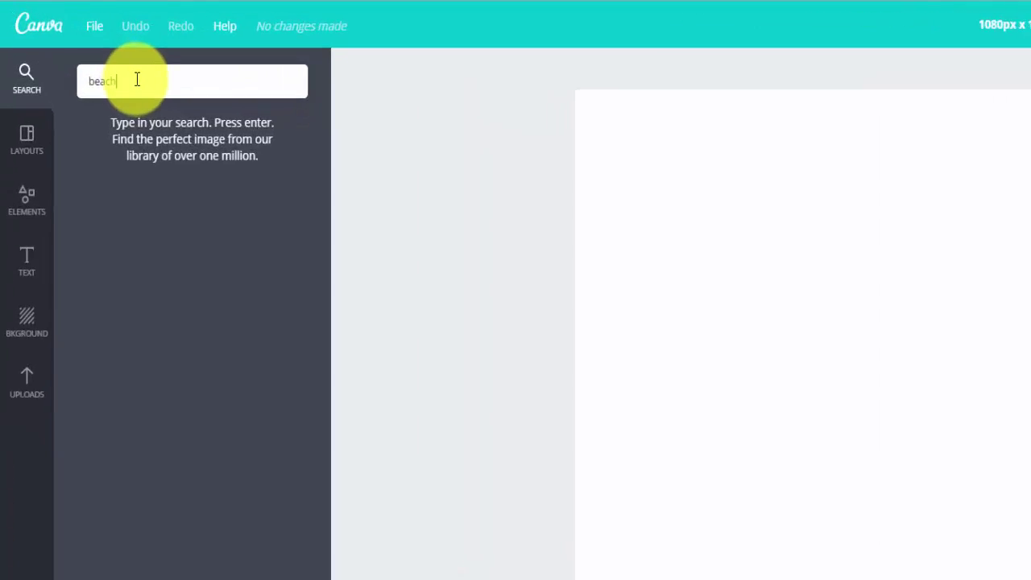
key(Return)
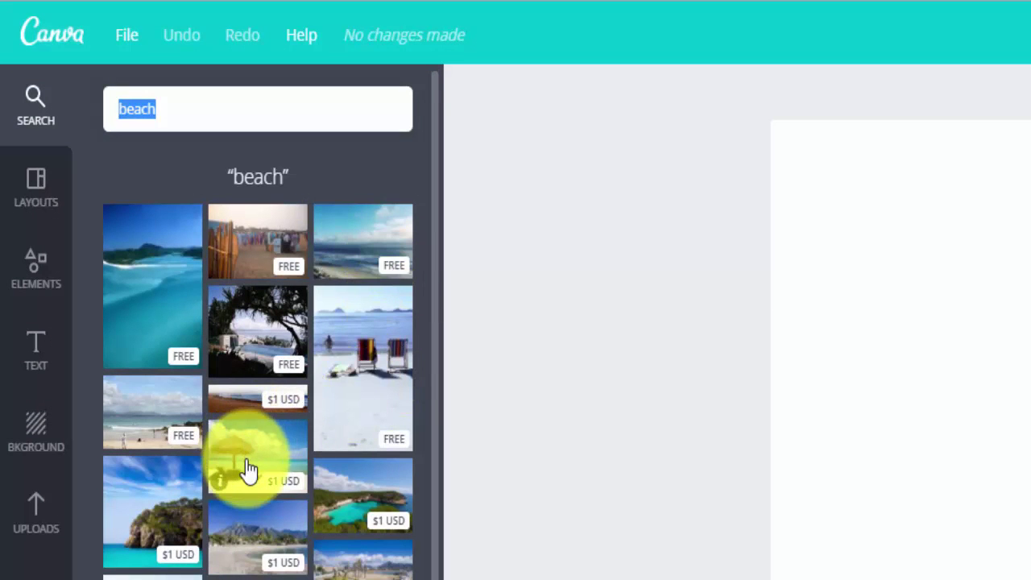
click(366, 249)
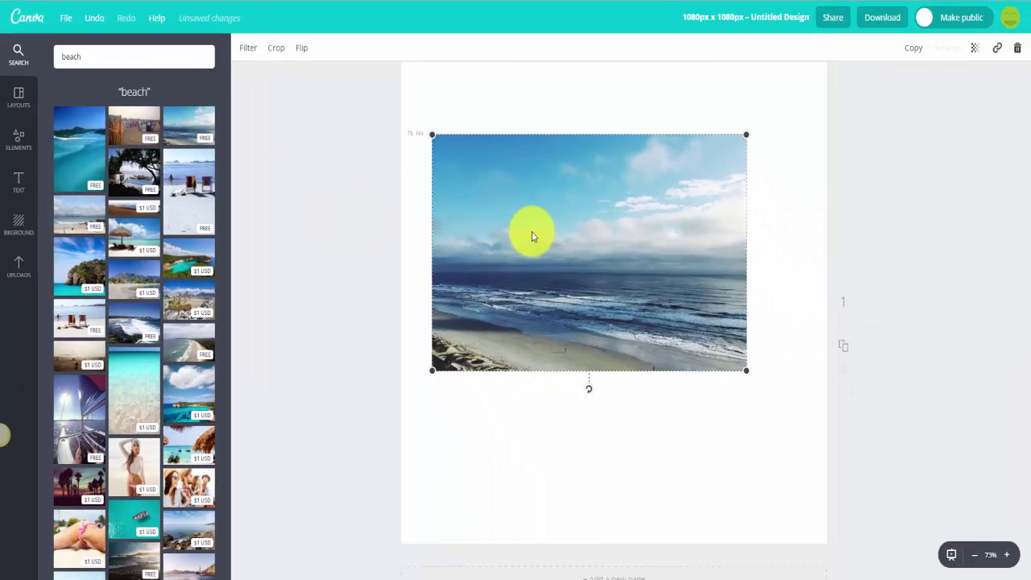
drag(531, 236, 507, 168)
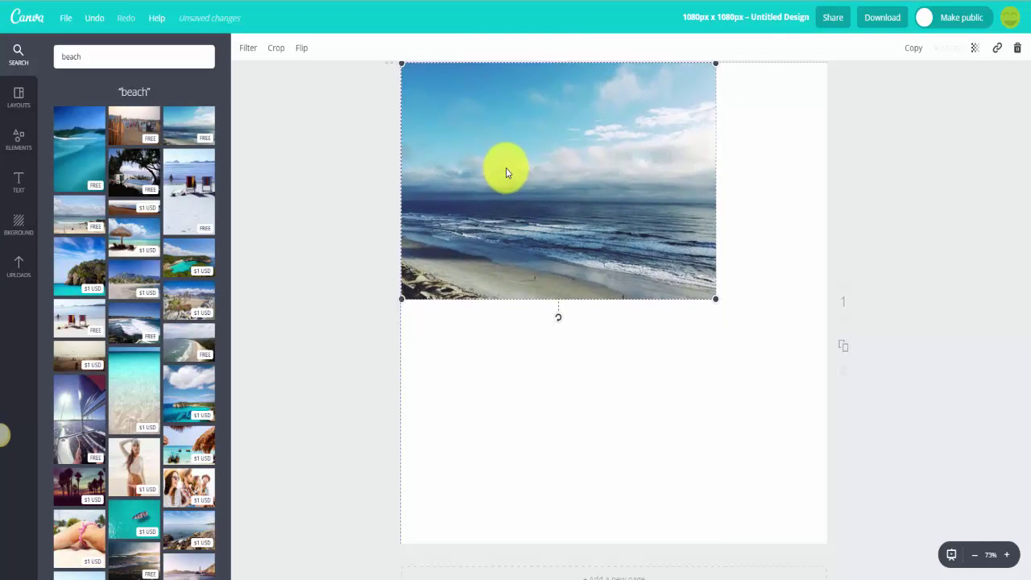
drag(715, 303, 835, 368)
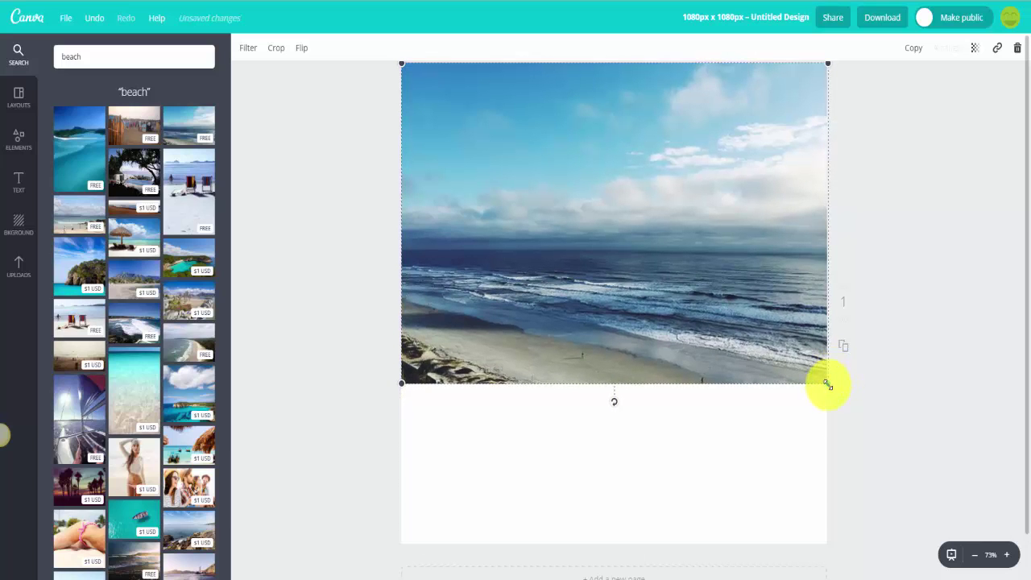
drag(827, 385, 1013, 555)
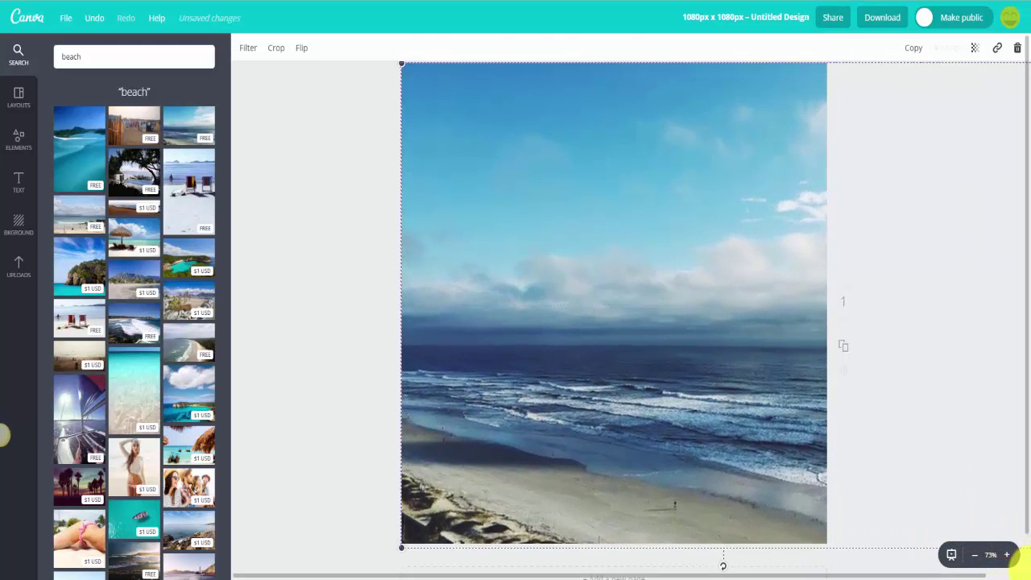
click(524, 329)
drag(625, 318, 516, 313)
drag(618, 323, 647, 346)
key(Delete)
click(18, 95)
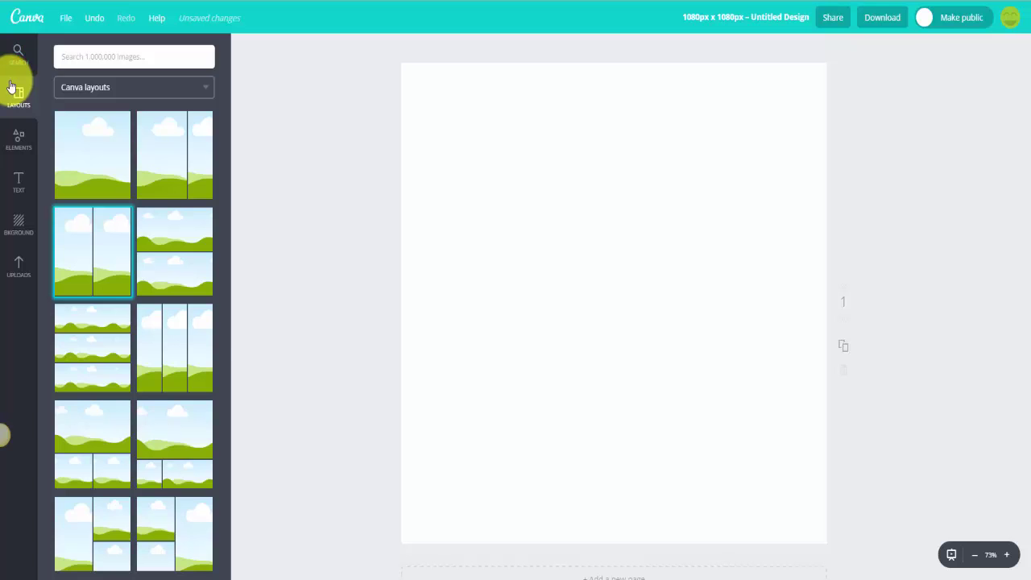
Step: Apply a two-panel photo-grid layout, then select and delete it with the trash icon
click(182, 178)
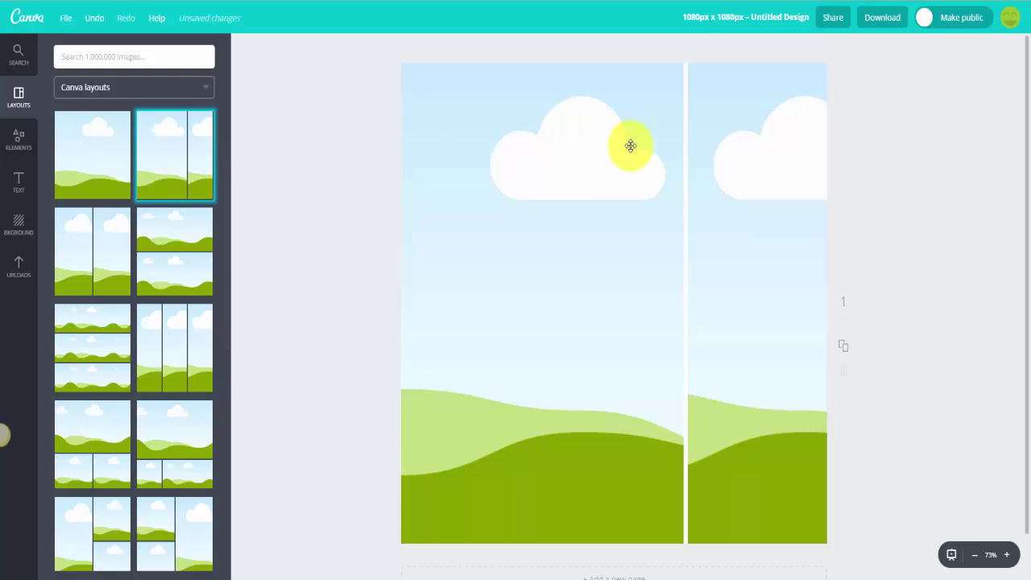
click(575, 292)
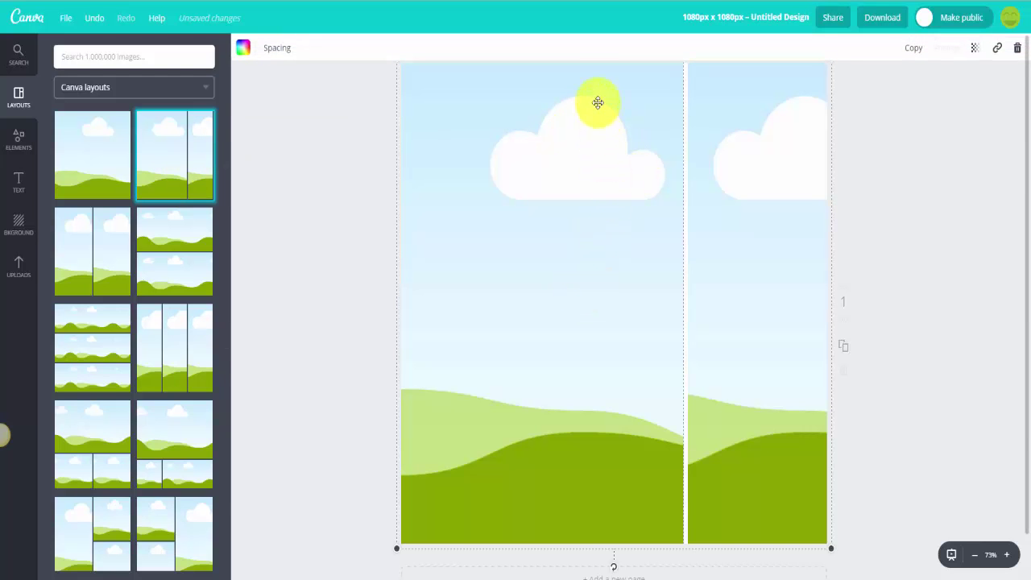
click(1015, 49)
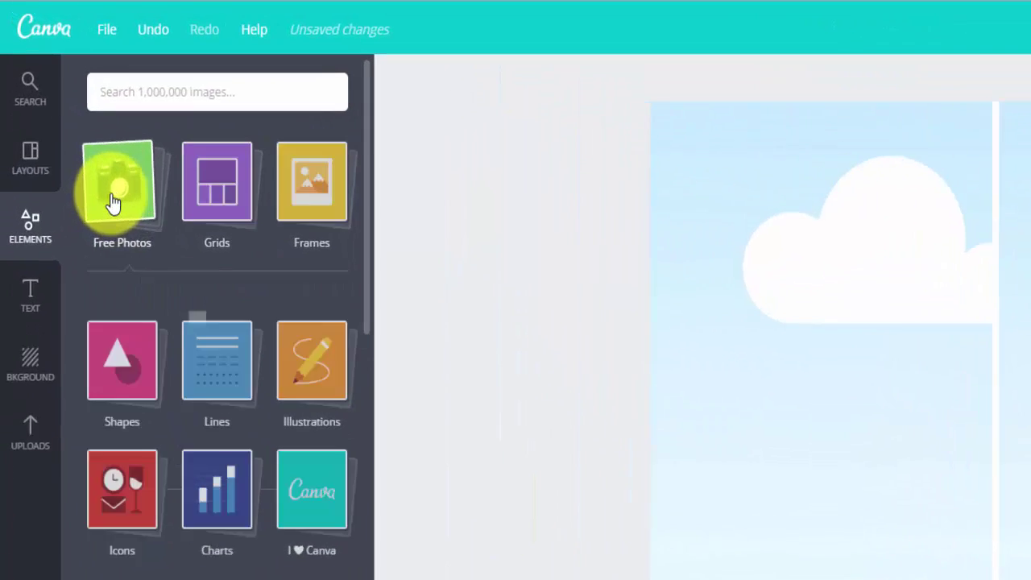
Step: Browse the Free Photos, Frames and Shapes element categories
click(70, 124)
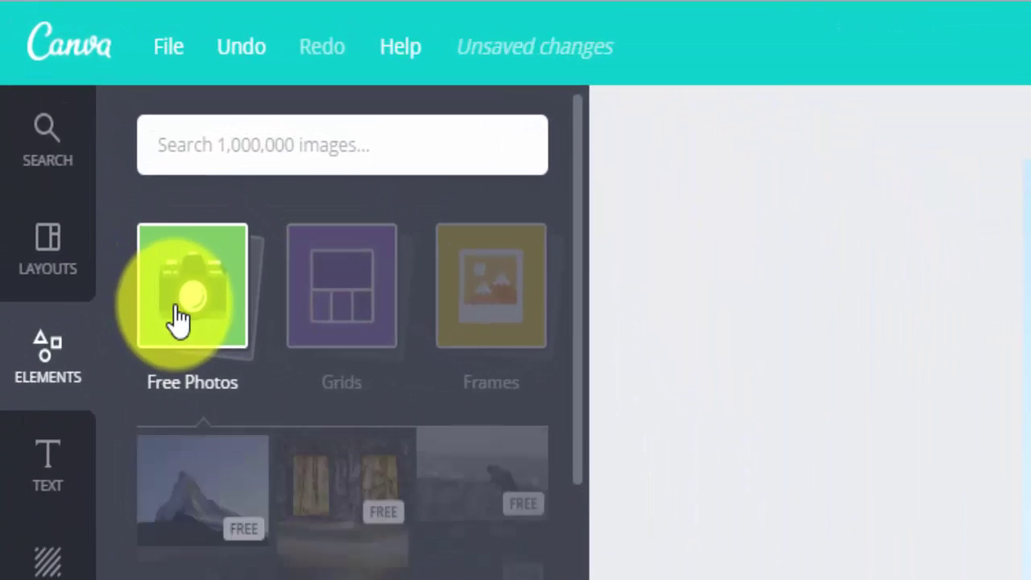
click(337, 304)
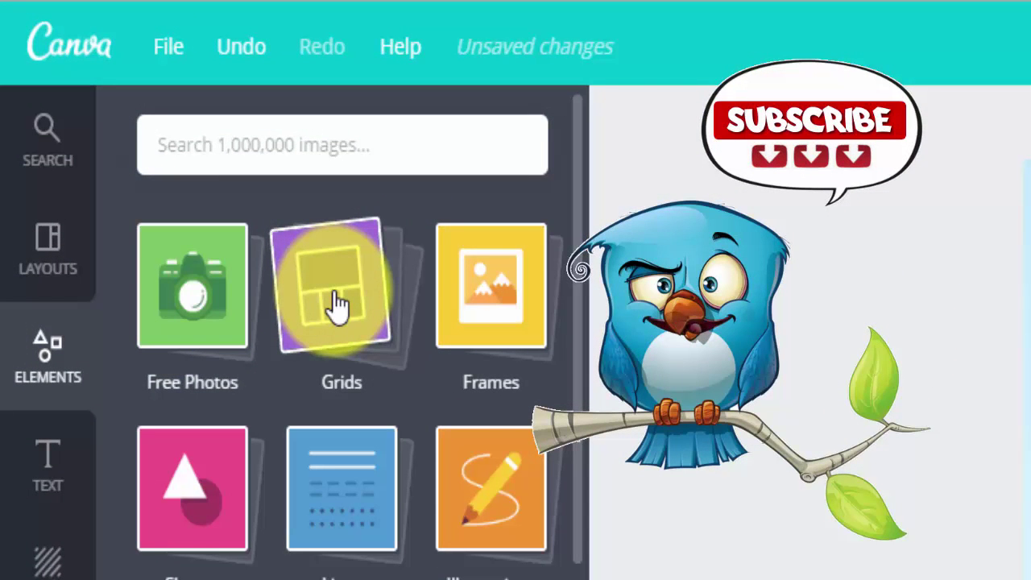
click(466, 305)
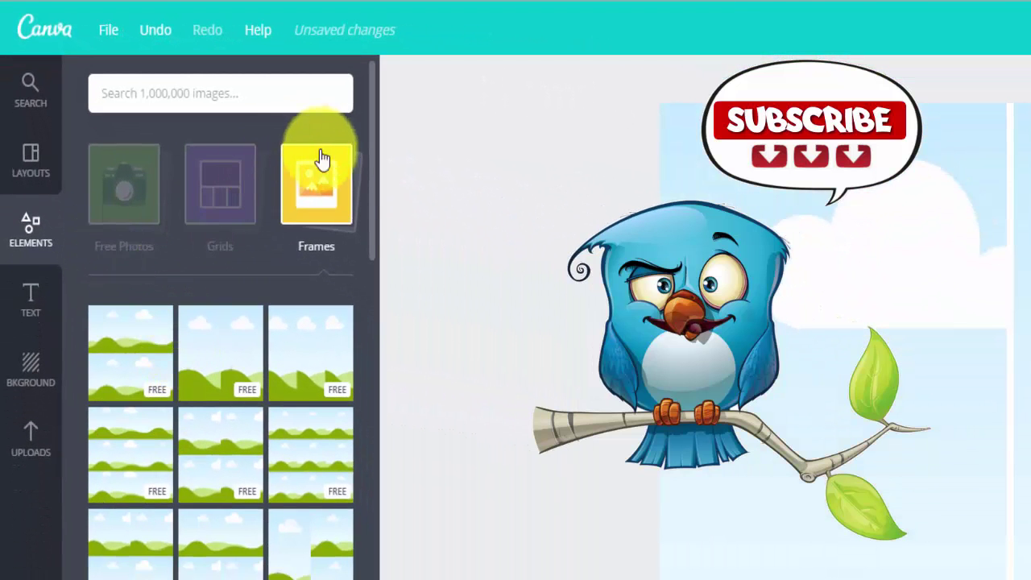
click(373, 232)
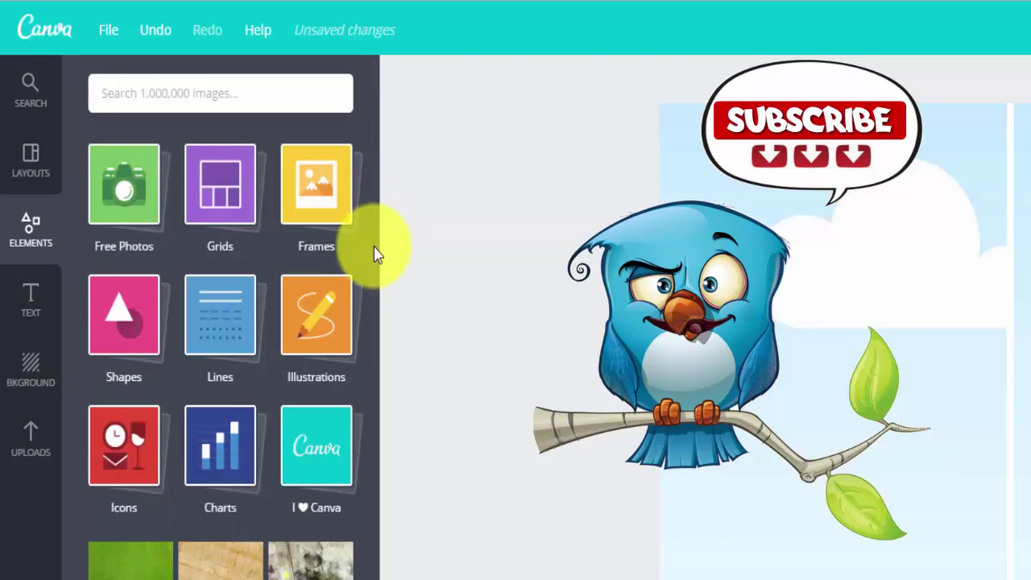
click(120, 327)
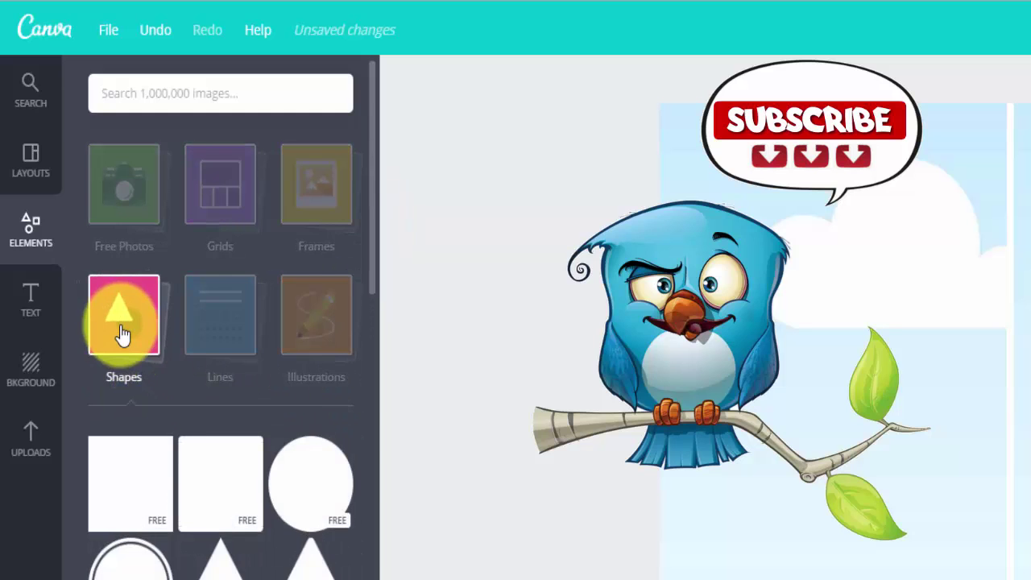
click(229, 316)
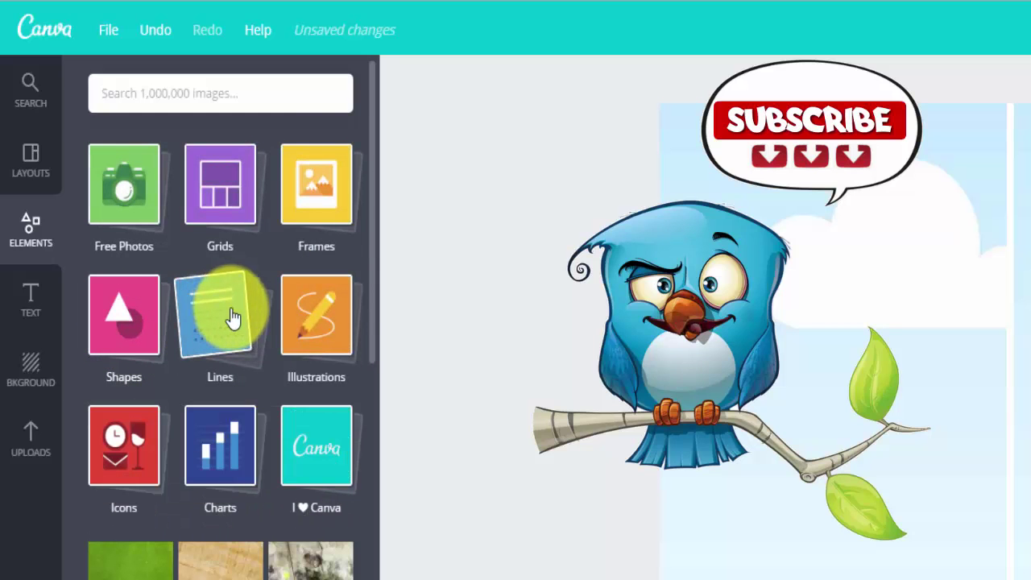
Step: Browse the Illustrations, Icons and I ♥ Canva element categories
click(328, 321)
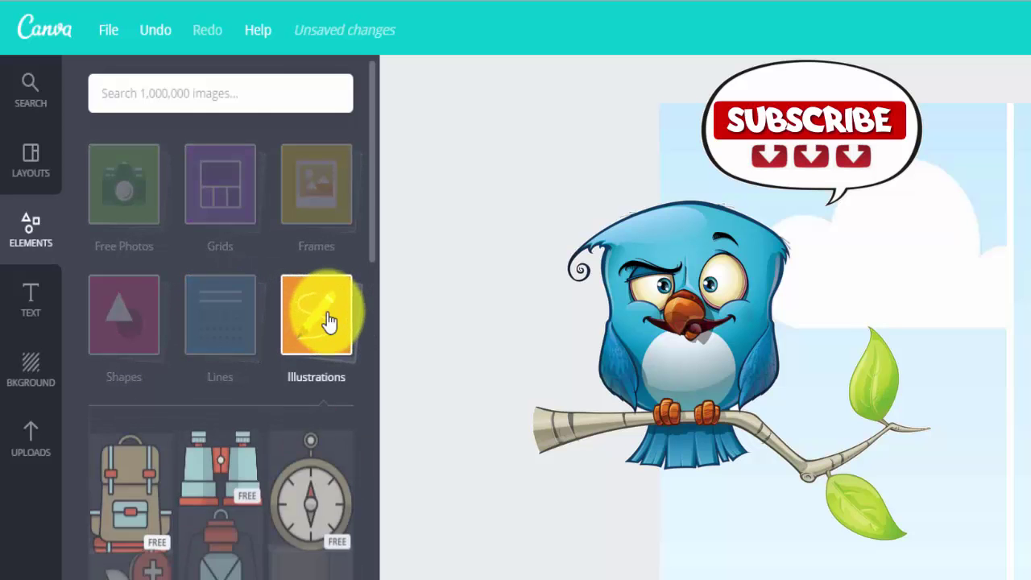
scroll(264, 533, down, 5)
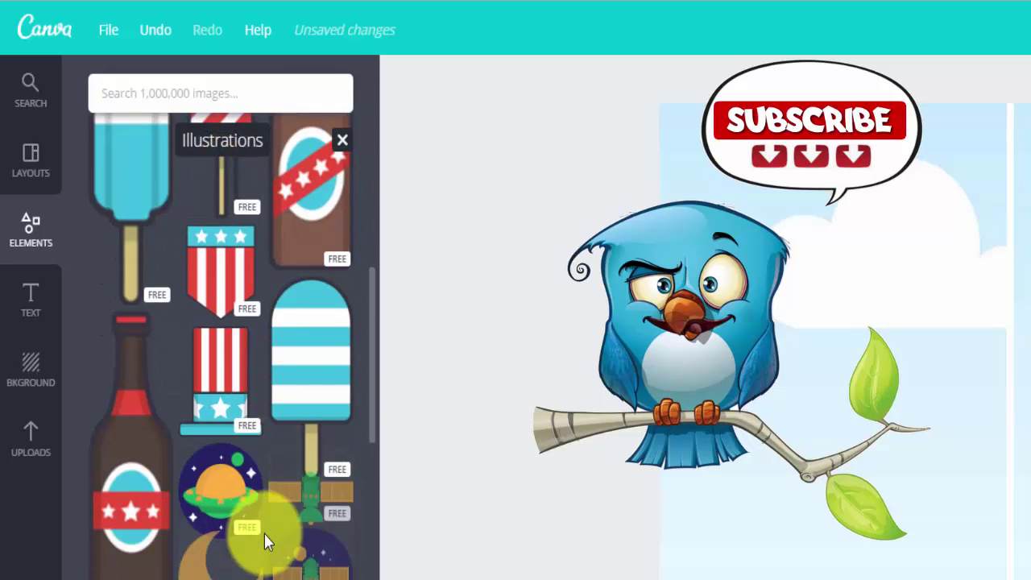
scroll(264, 533, up, 8)
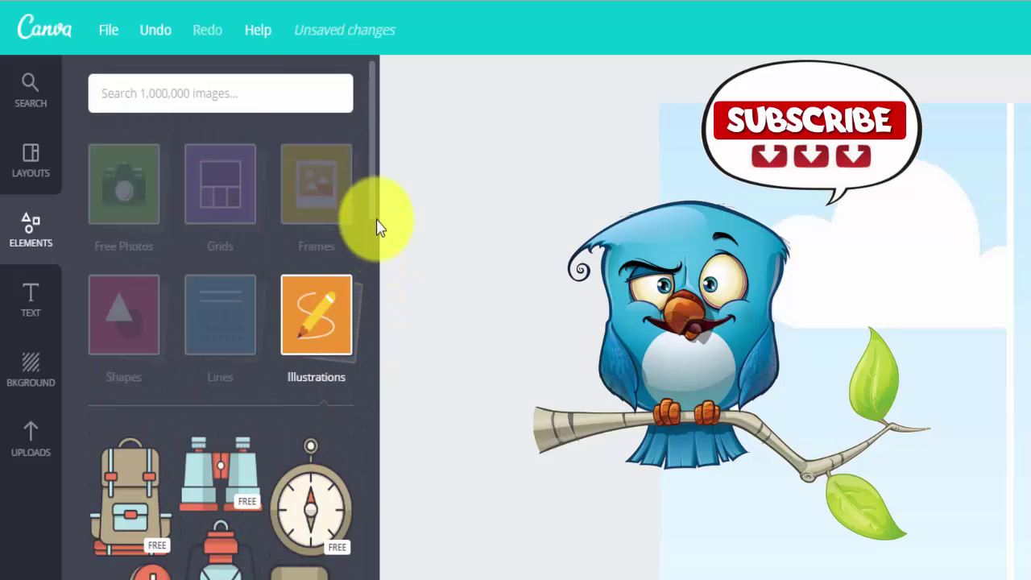
scroll(363, 223, down, 3)
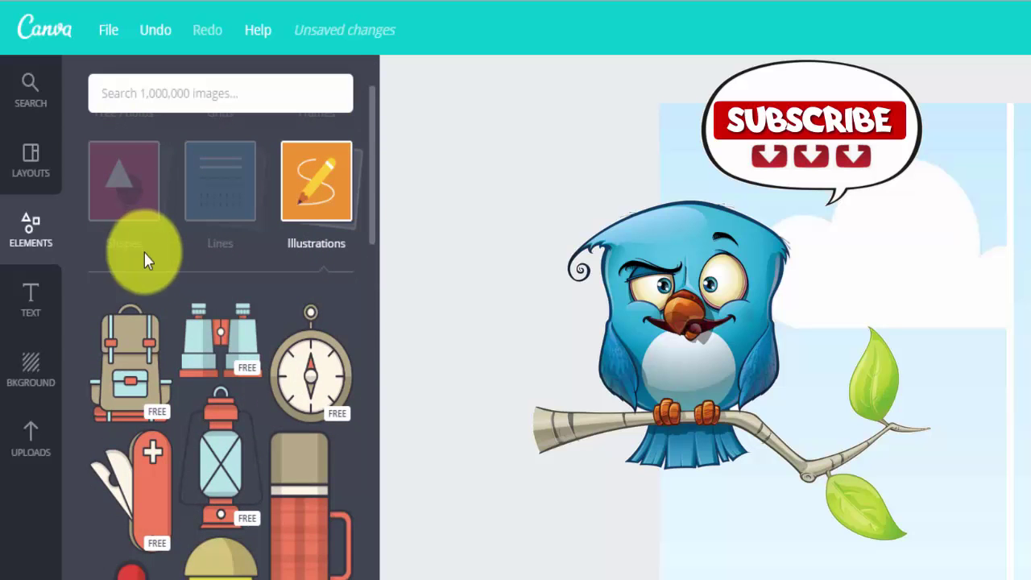
click(144, 259)
click(118, 334)
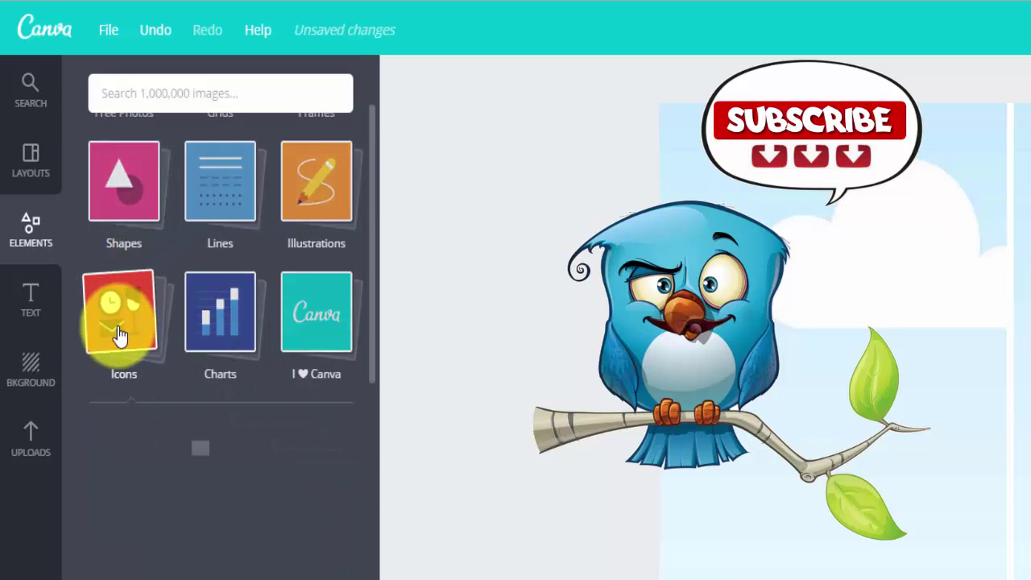
click(213, 329)
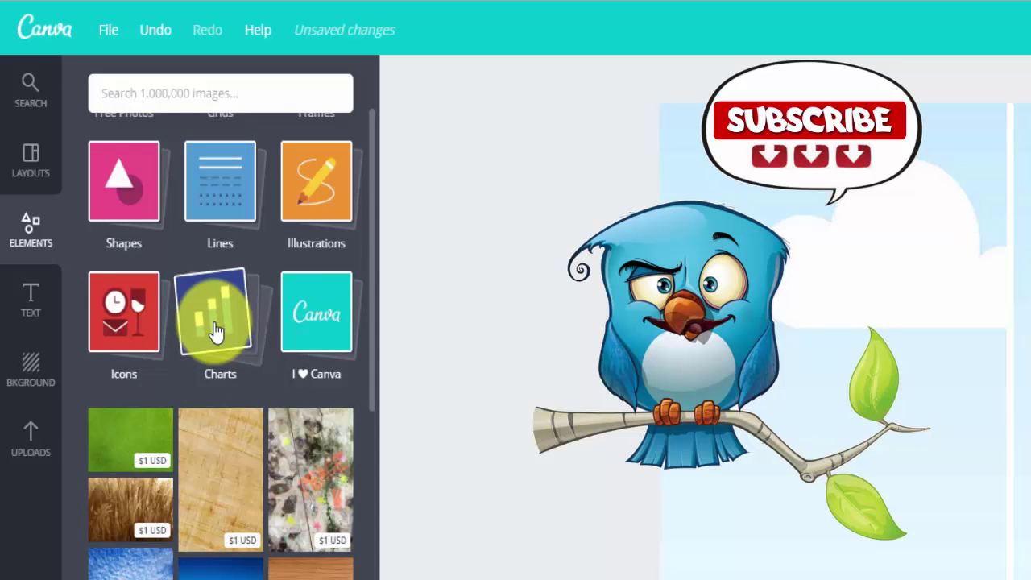
click(310, 324)
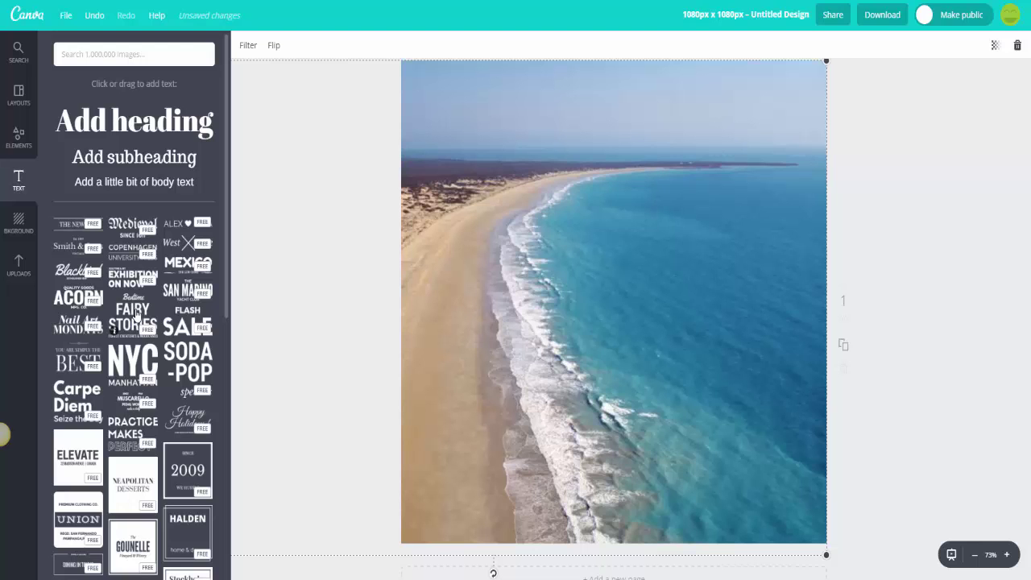
Step: Drop the Fairy Stories text preset onto the beach and retype its headline as 'Did You Know?'
click(137, 315)
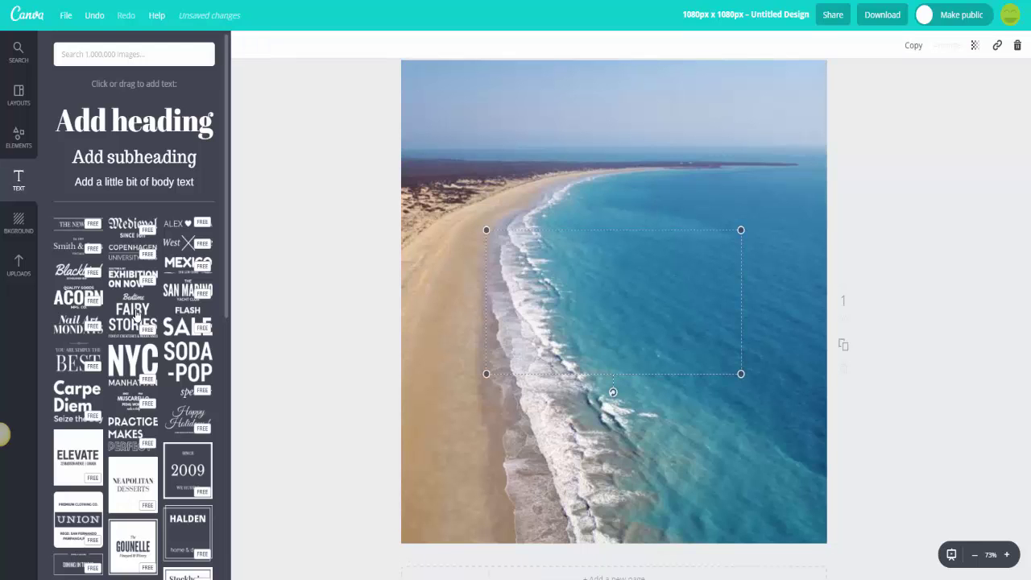
drag(137, 315, 321, 317)
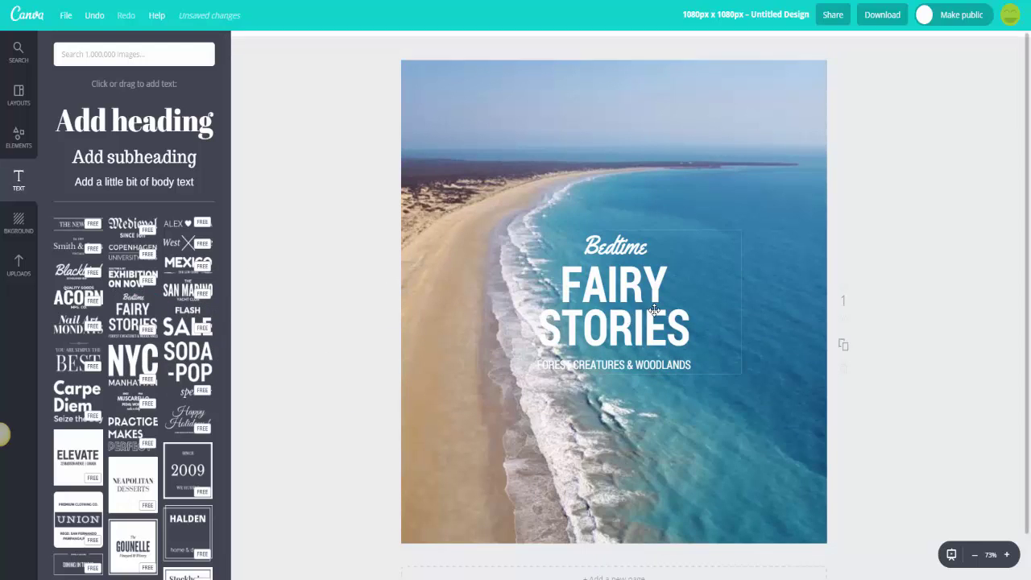
double_click(627, 251)
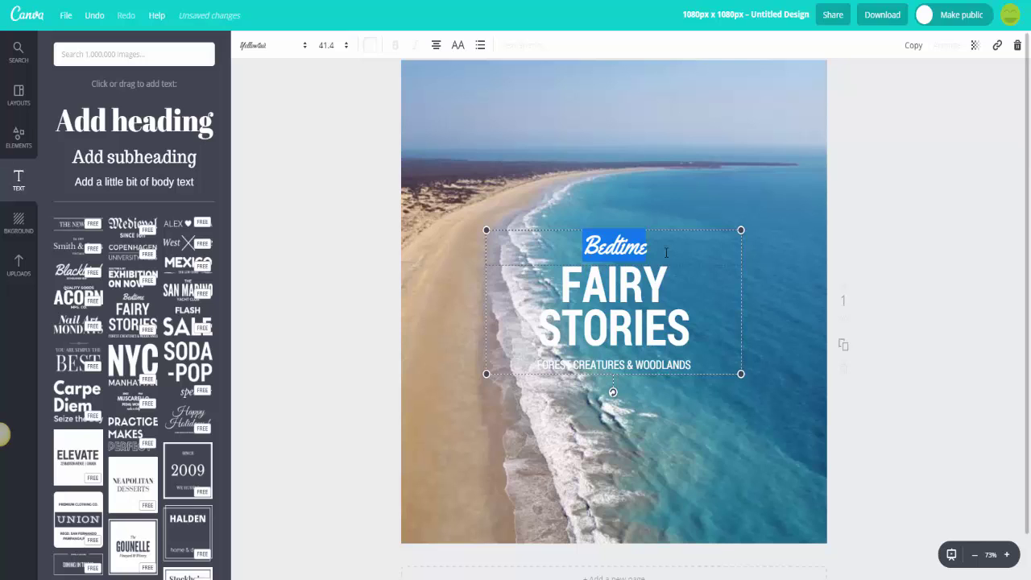
text(Are You)
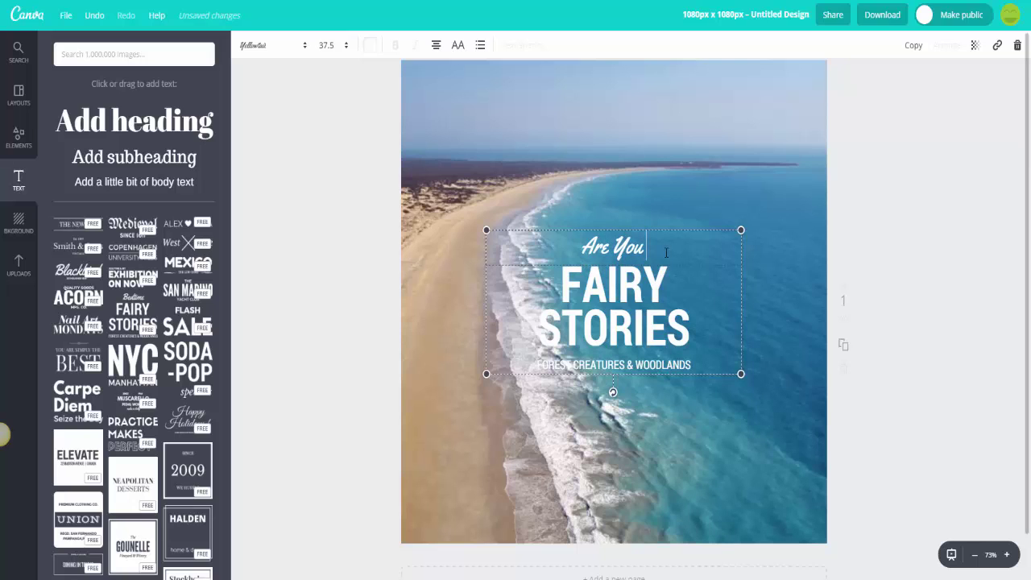
text( Aware?)
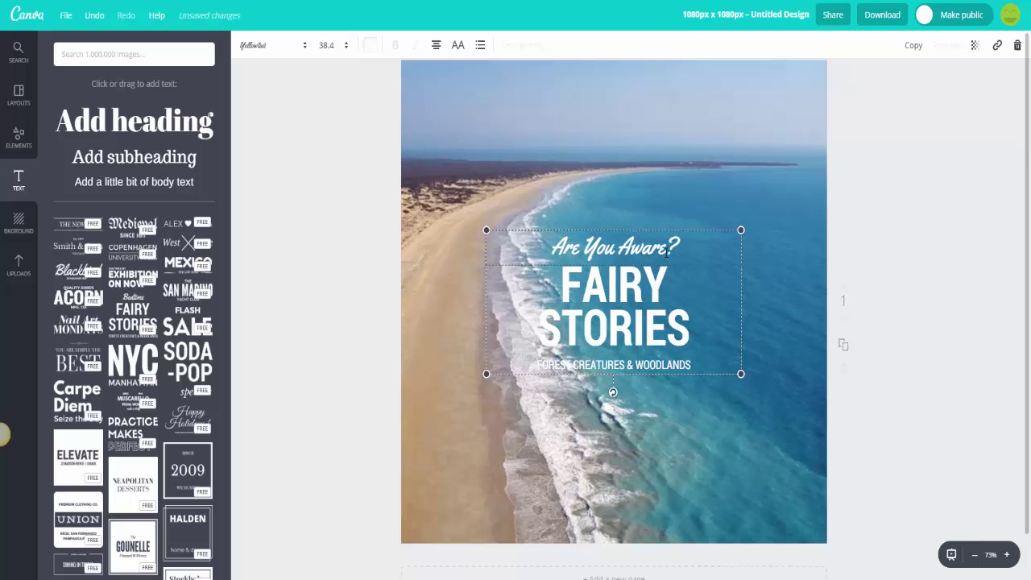
key(BackSpace)
key(BackSpace)
key(BackSpace)
key(BackSpace)
key(BackSpace)
key(BackSpace)
key(BackSpace)
key(BackSpace)
key(BackSpace)
key(BackSpace)
key(BackSpace)
key(BackSpace)
key(BackSpace)
key(BackSpace)
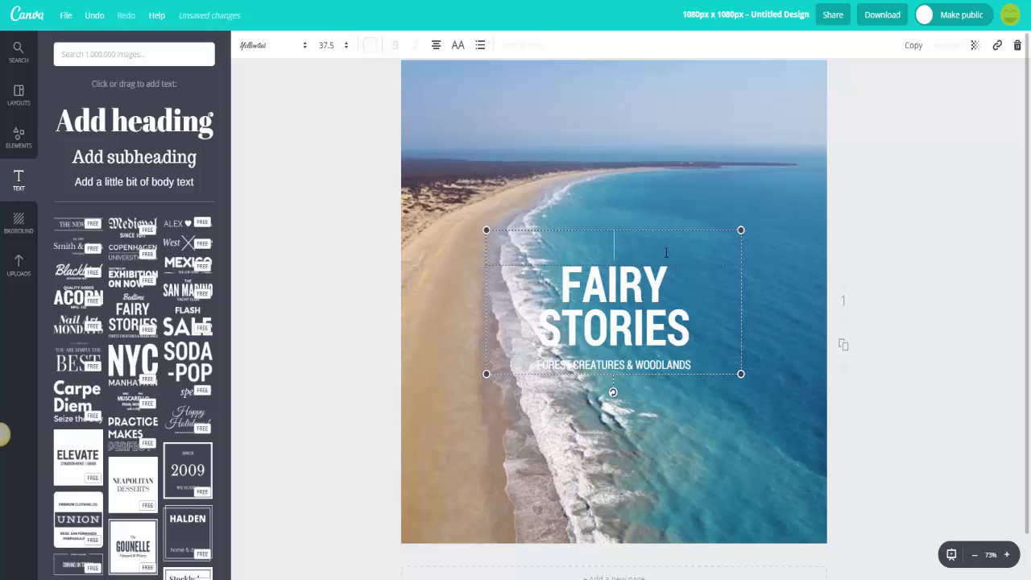
text(Did You Know)
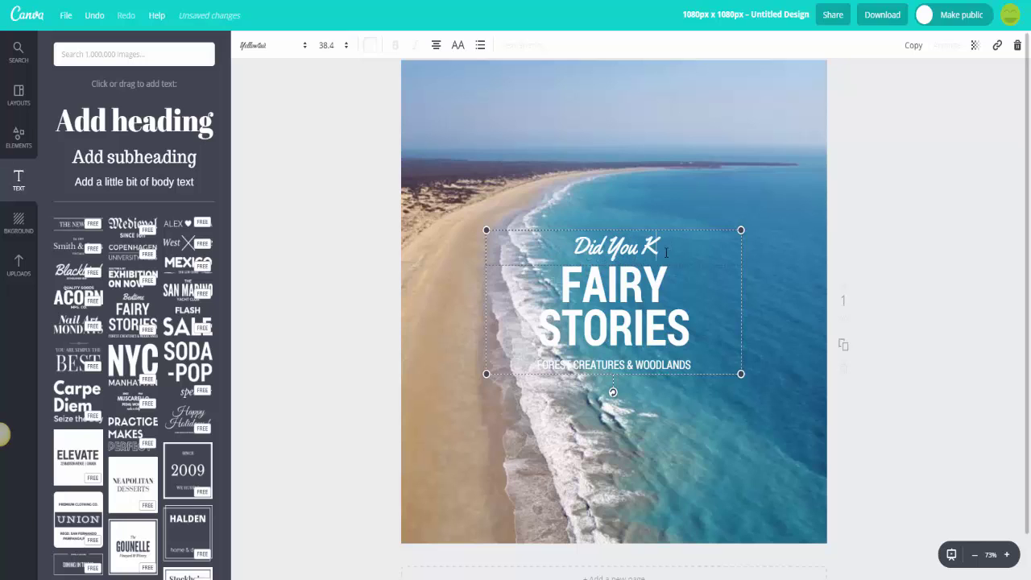
text(?)
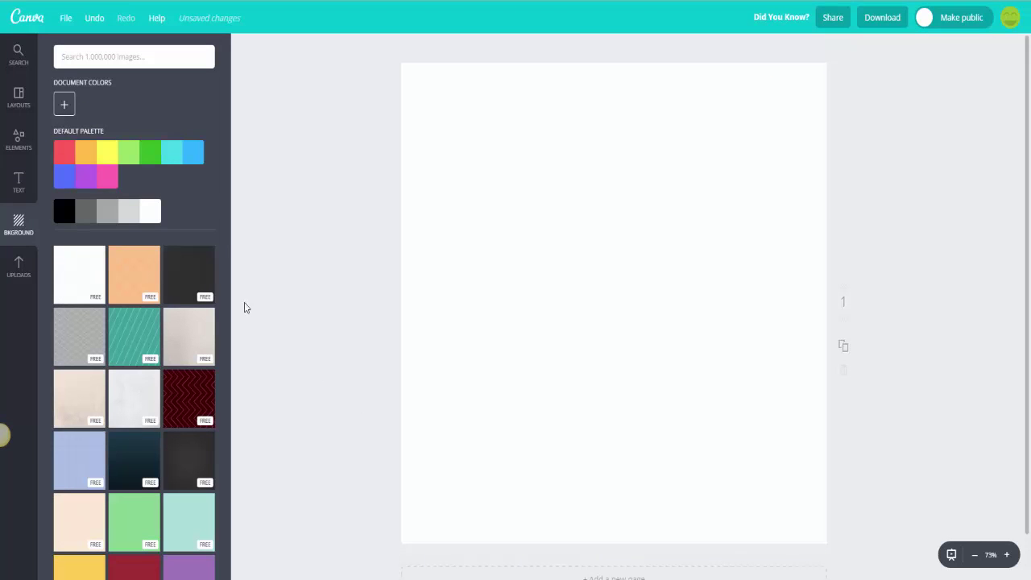
Step: Try red and white marble backgrounds, settling on a beige texture for the page
click(66, 163)
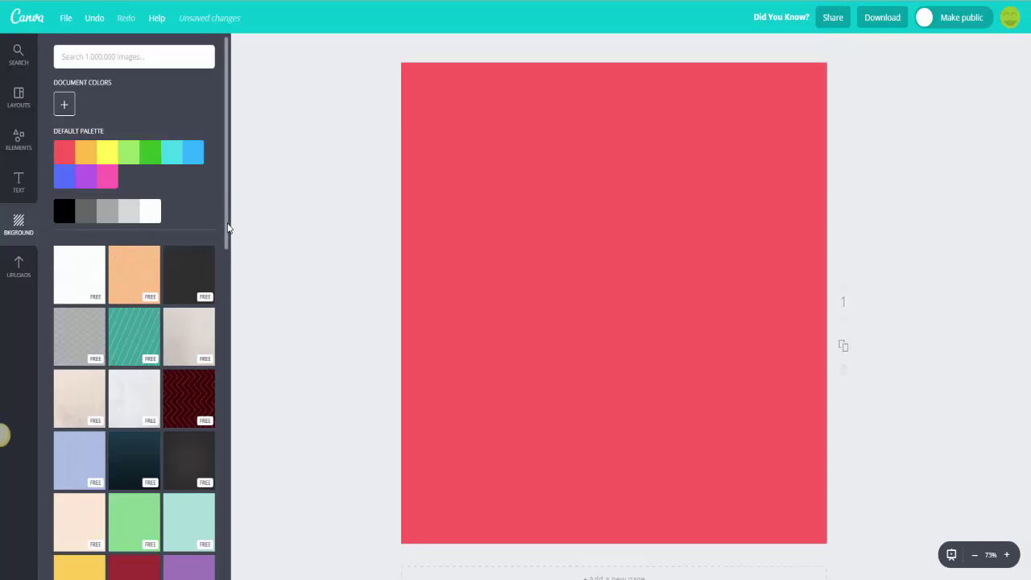
drag(229, 225, 229, 332)
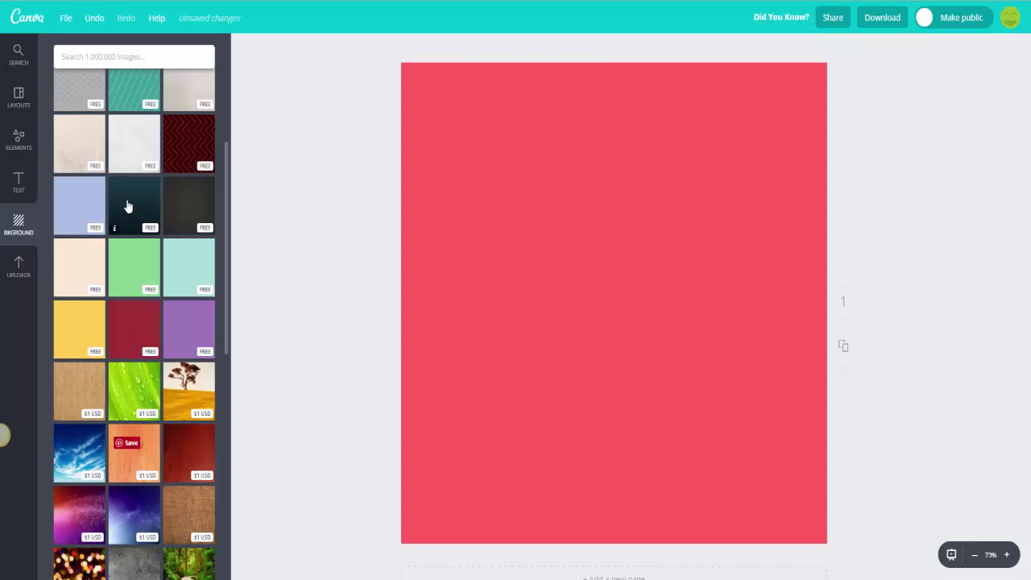
click(136, 155)
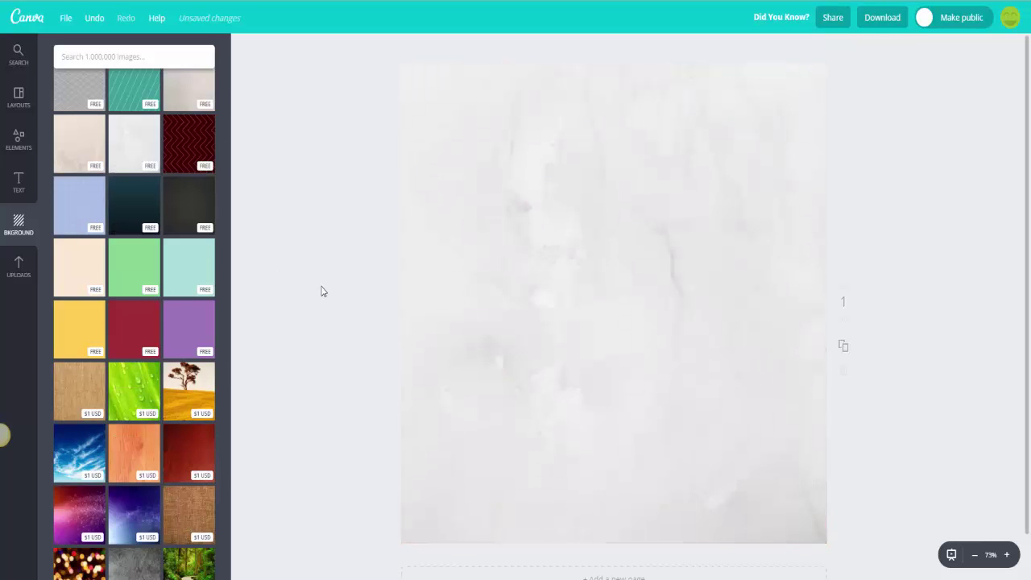
click(69, 154)
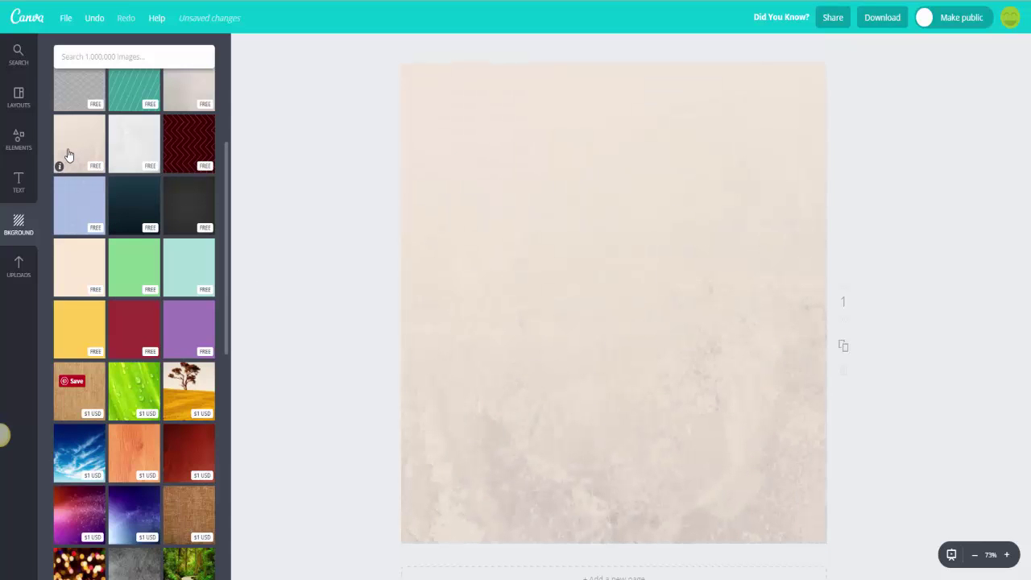
click(302, 269)
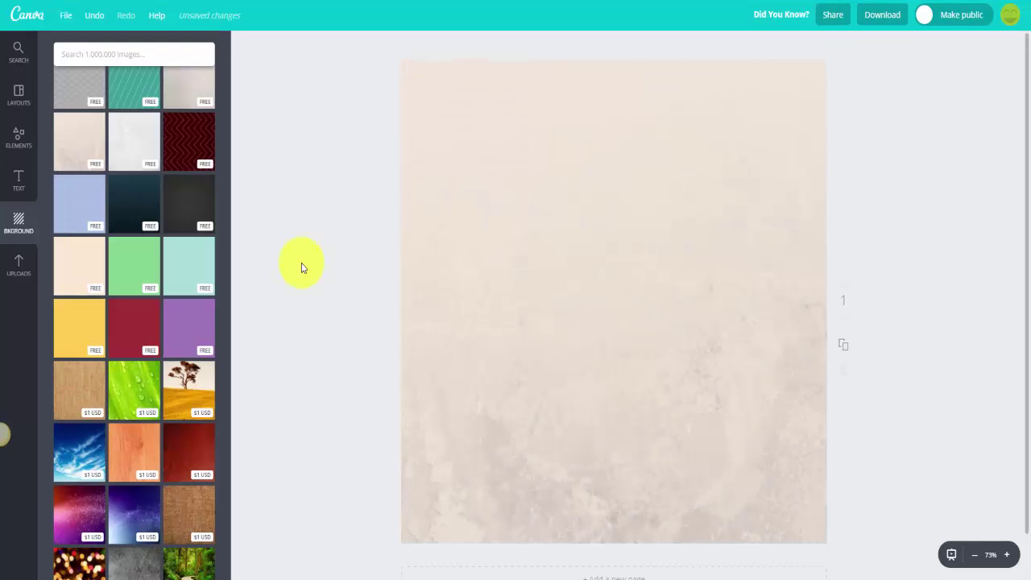
click(20, 274)
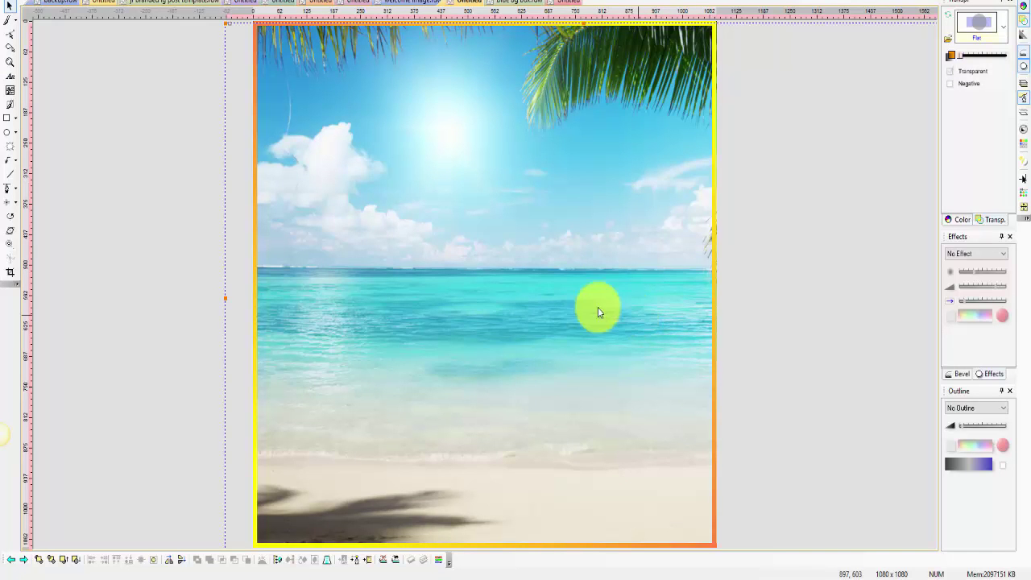
Step: Bitmap-export the beach picture as JPEG 1080x1080.jpg into Instagram Content
click(12, 1)
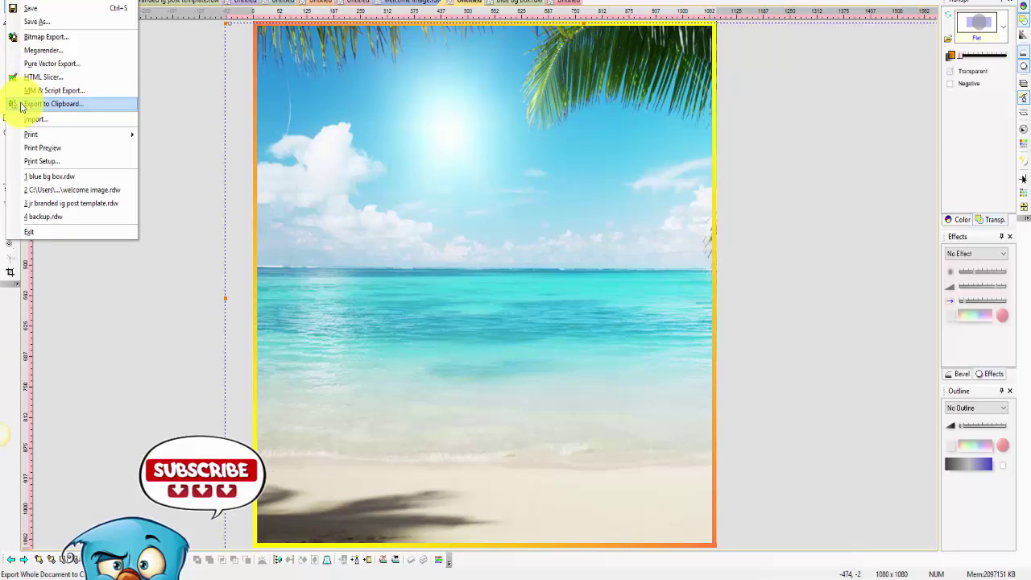
click(26, 36)
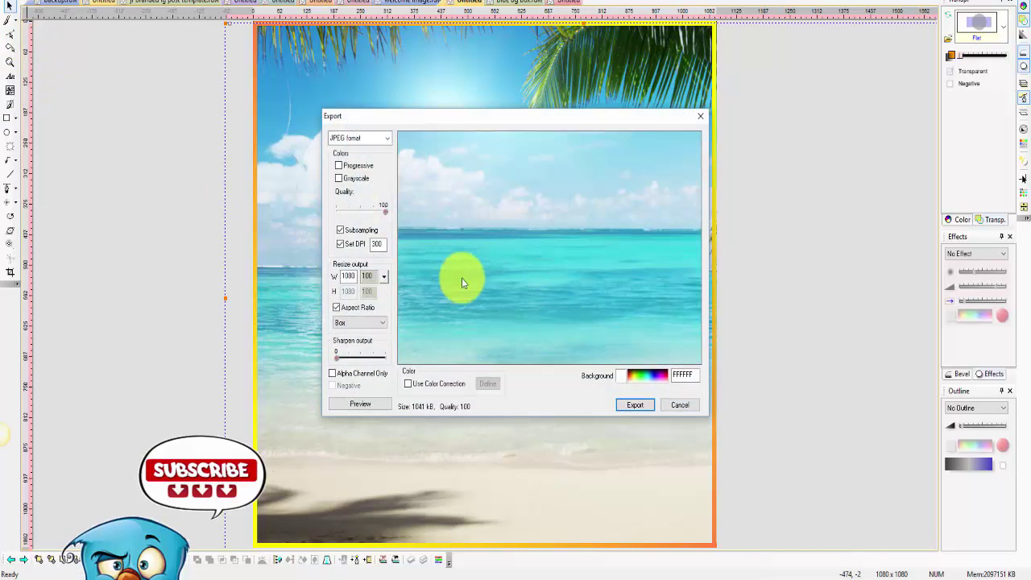
click(636, 405)
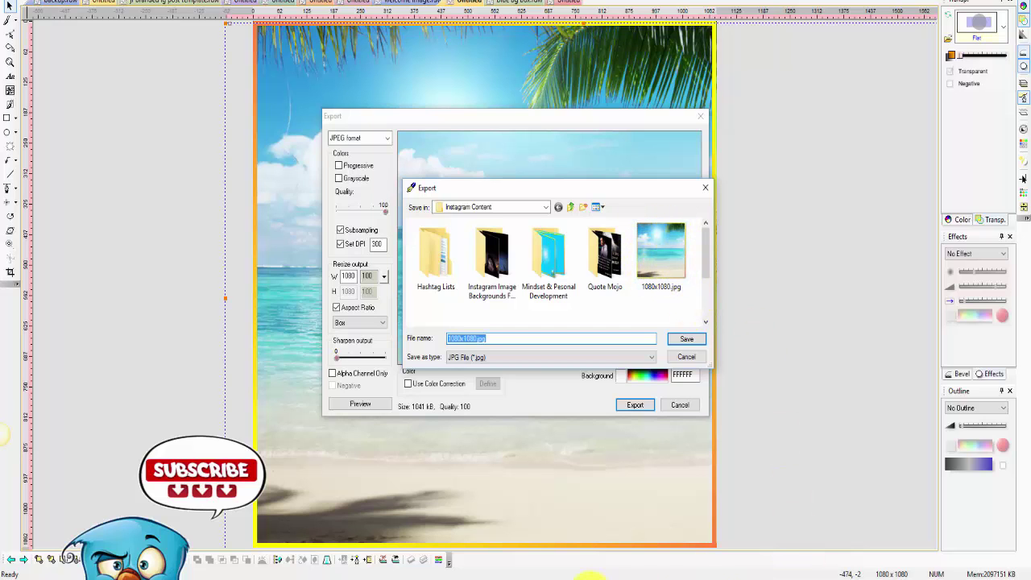
mouse_move(449, 576)
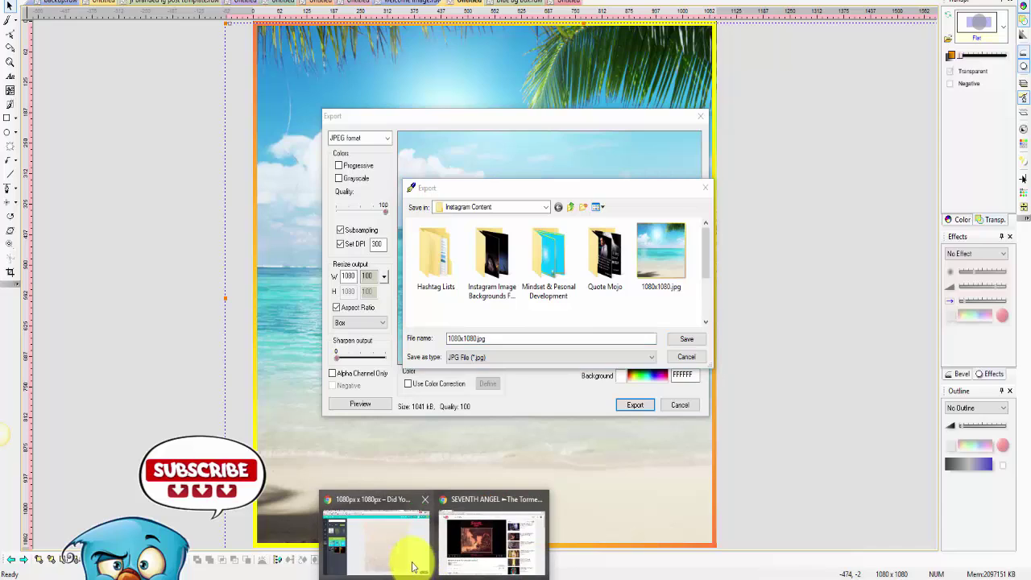
click(407, 555)
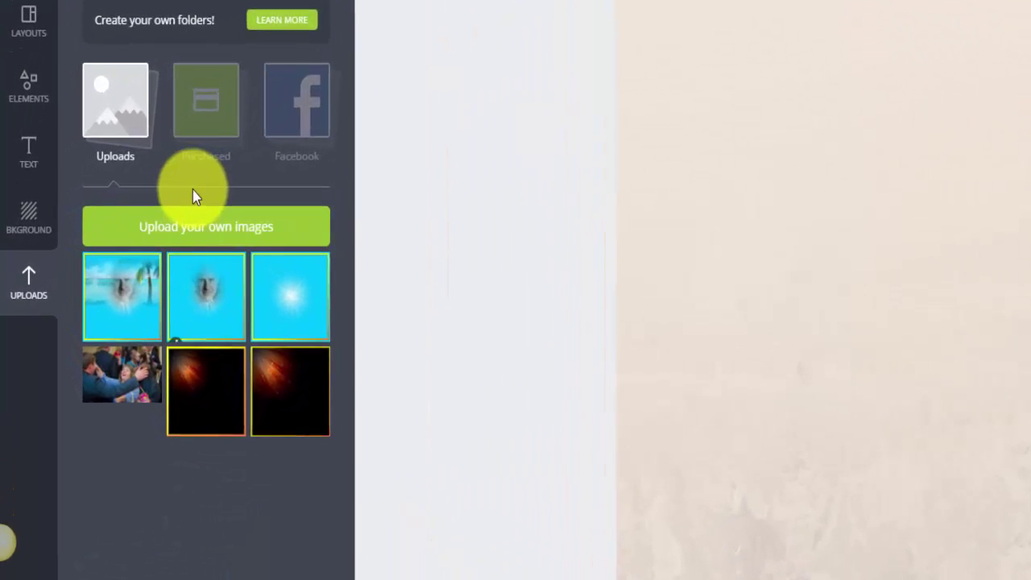
Step: Upload 1080x1080.jpg from the Mobile Marketing Mastermind folder
click(230, 233)
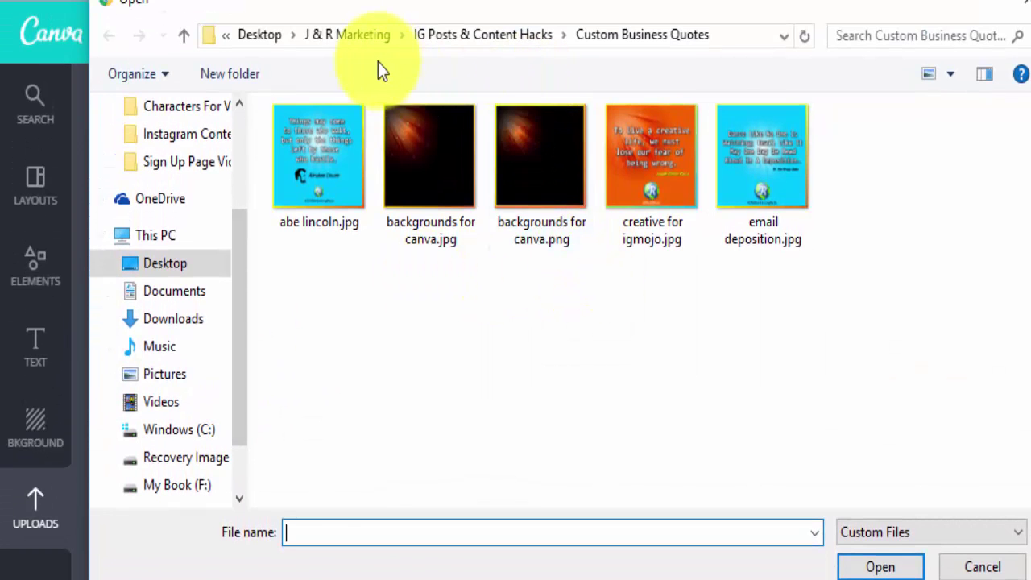
click(347, 35)
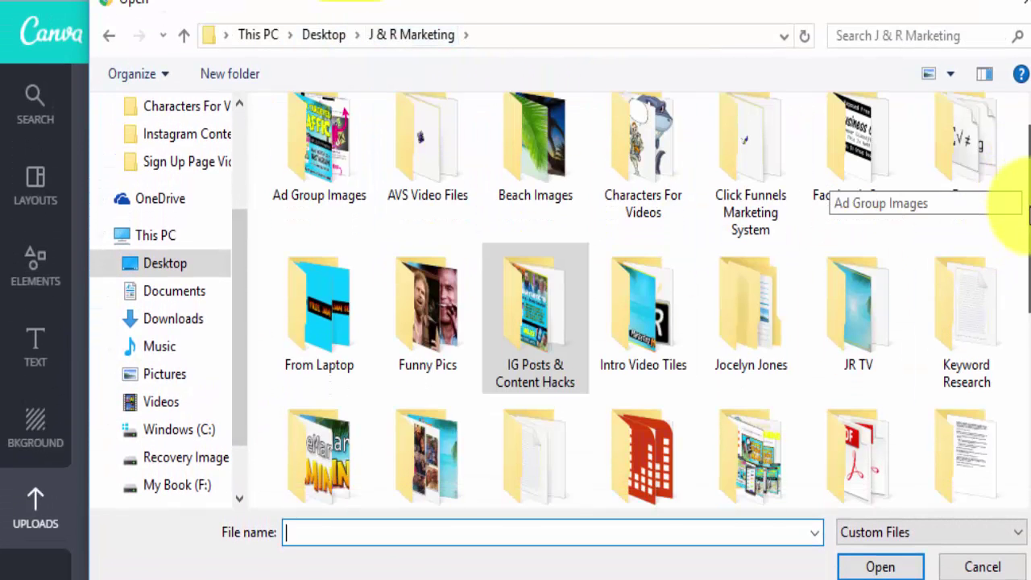
key(Down)
key(Return)
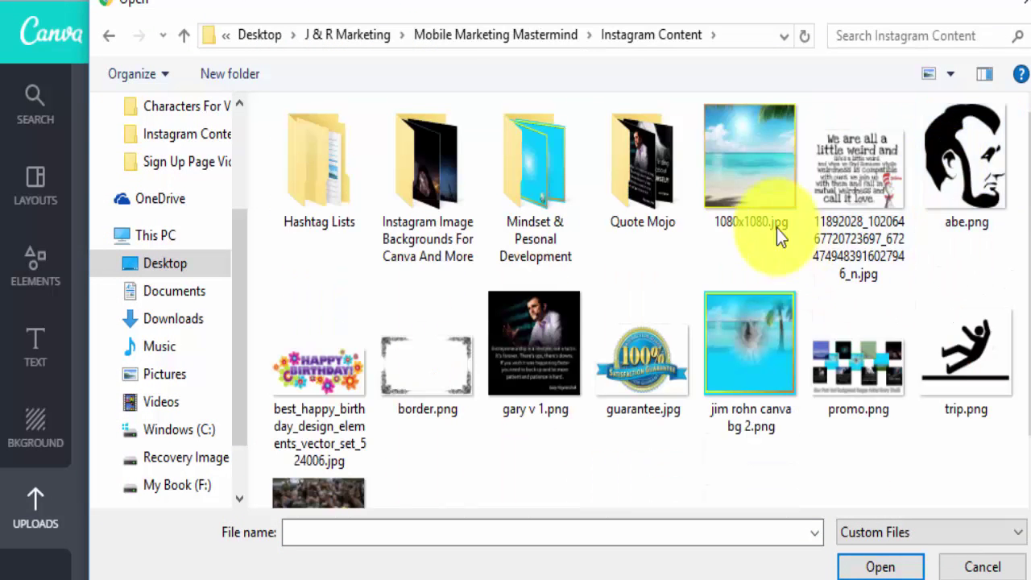
click(753, 193)
click(887, 563)
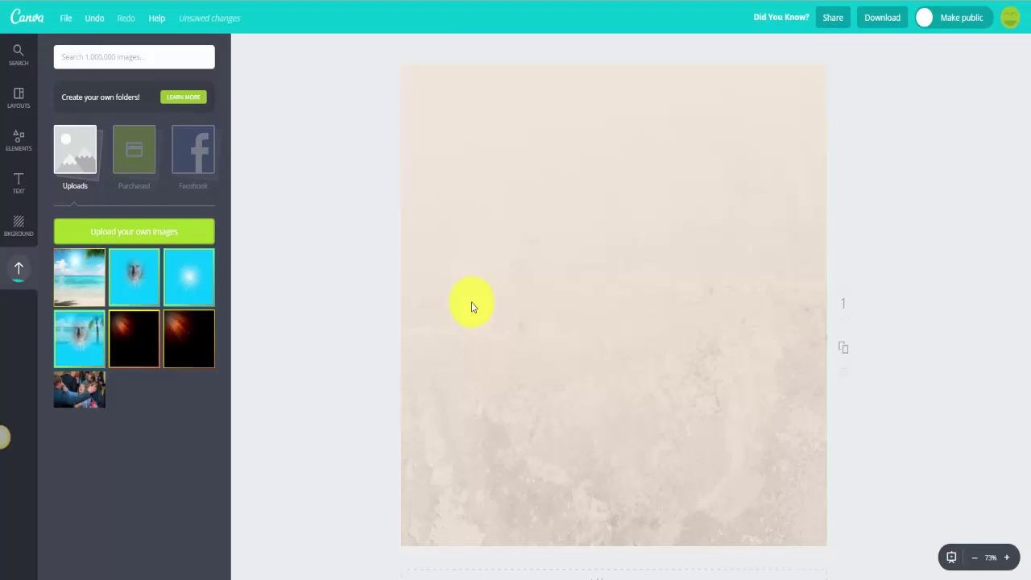
Step: Place the beach photo and resize it to cover nearly the whole page, centred
click(83, 281)
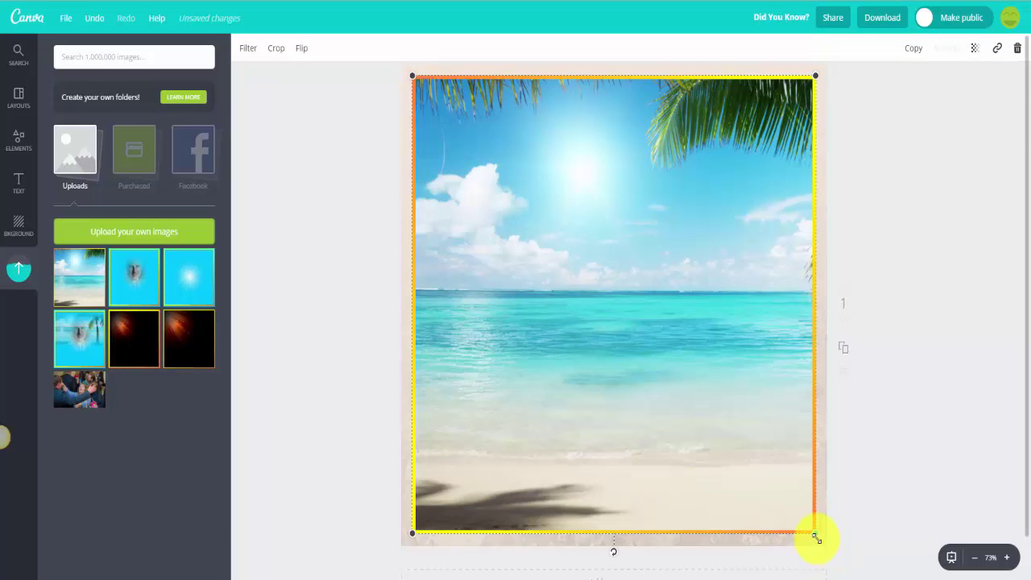
drag(816, 538, 828, 550)
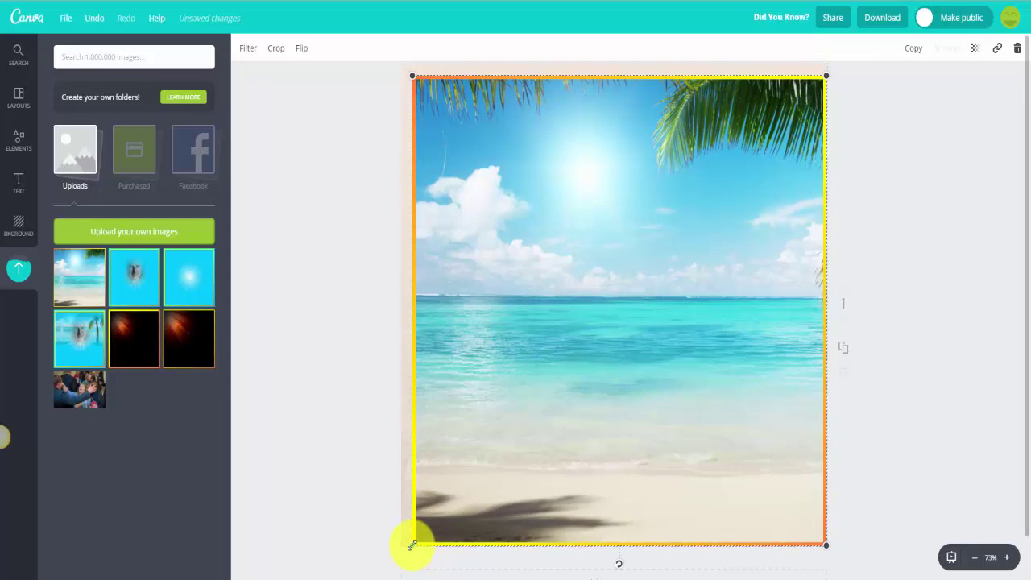
drag(411, 546, 406, 542)
drag(545, 451, 540, 444)
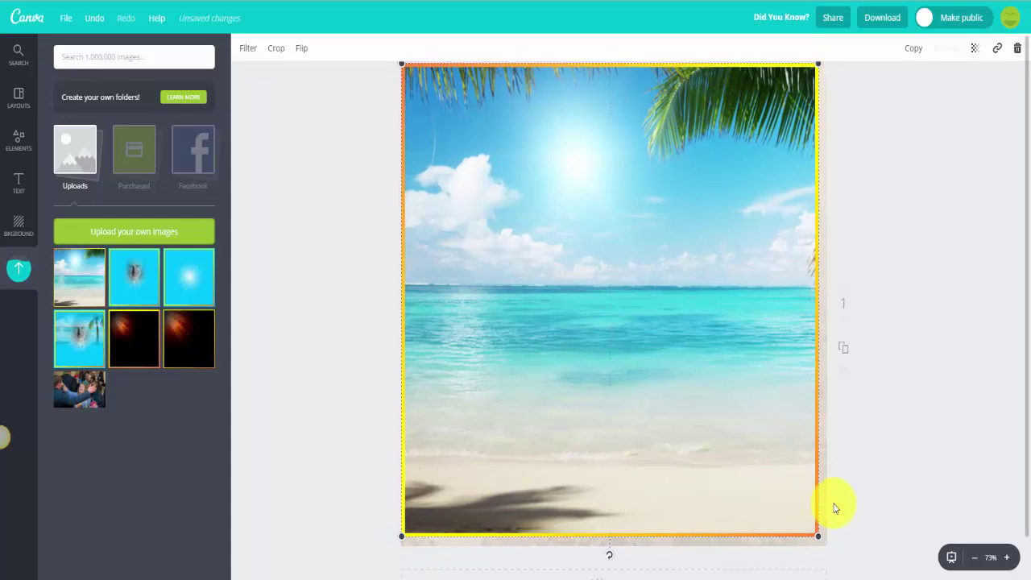
drag(822, 538, 825, 545)
click(899, 510)
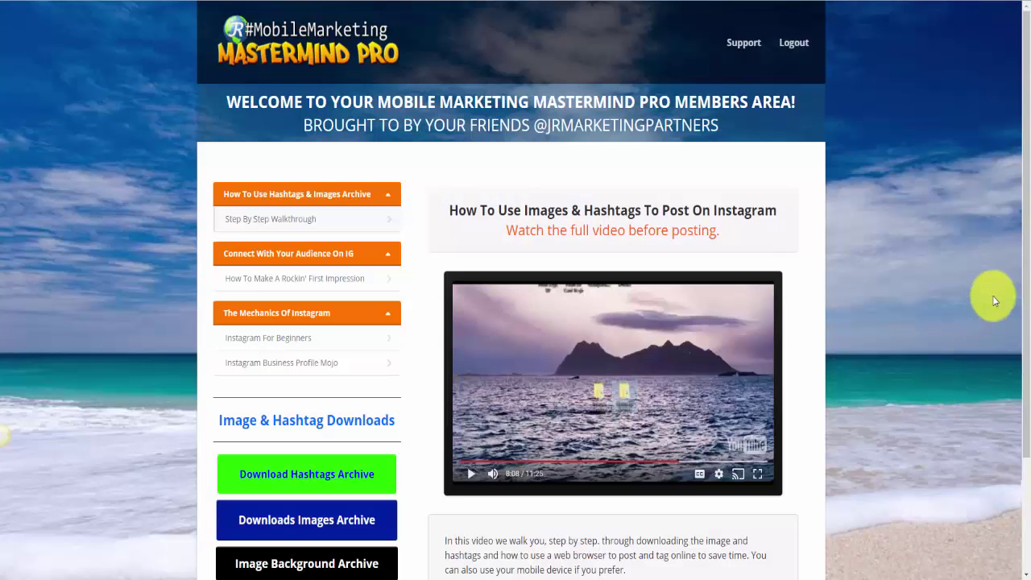
Step: Scroll the members area page down to the Image & Hashtag Downloads section
drag(1024, 206, 1028, 317)
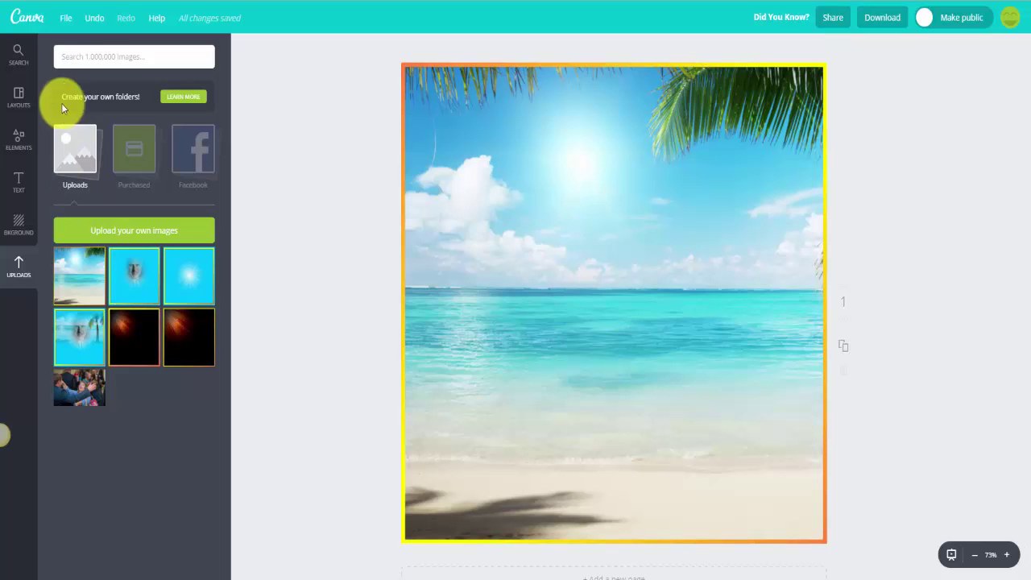
click(67, 25)
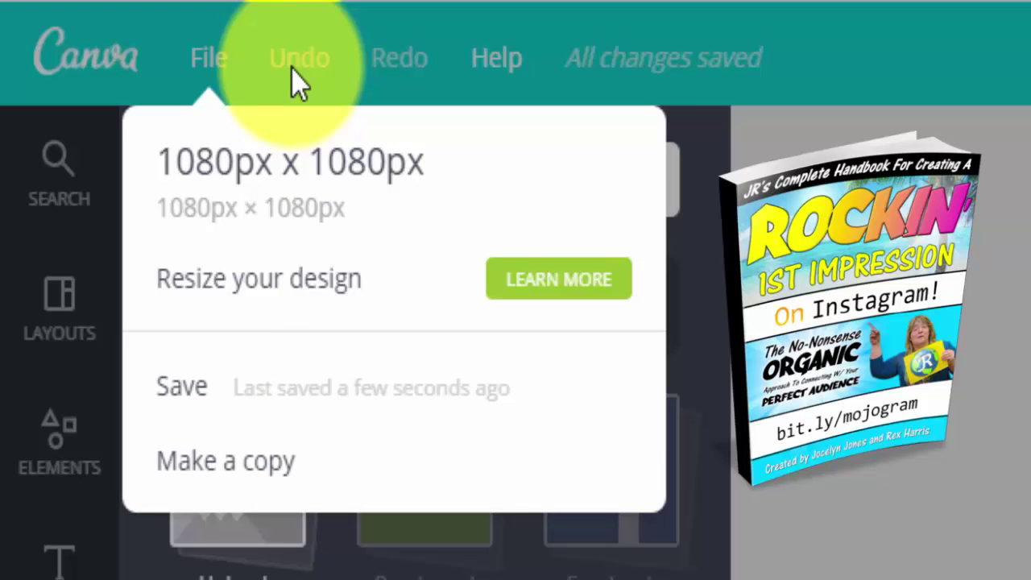
click(300, 72)
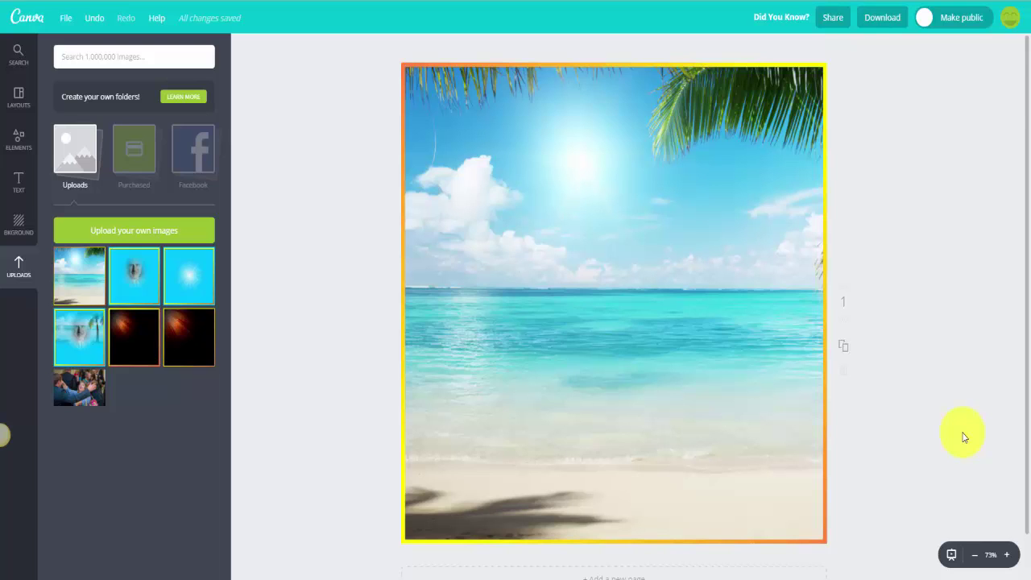
Step: Add a heading and a subheading to the beach image, then delete both text boxes
click(19, 183)
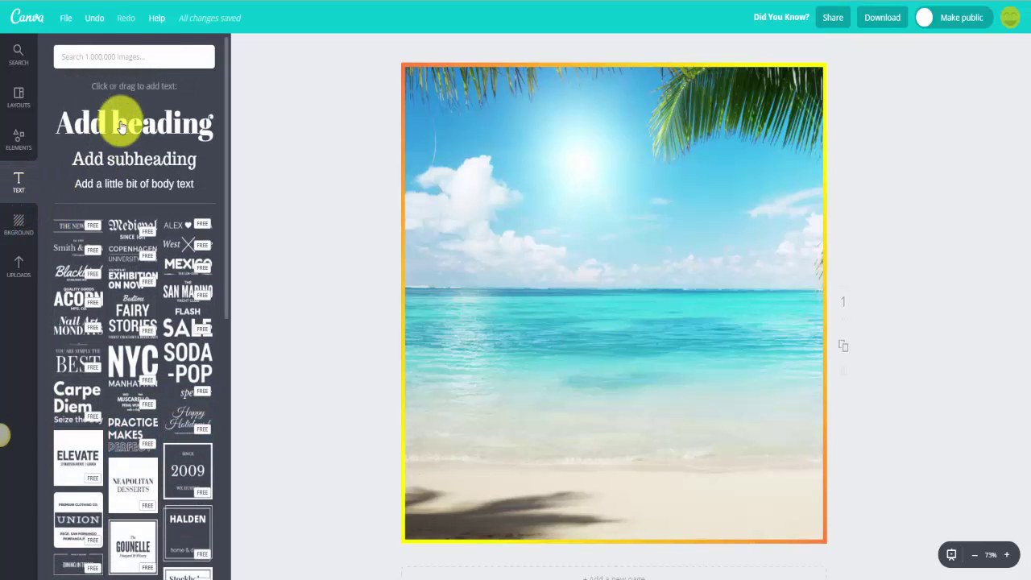
click(119, 127)
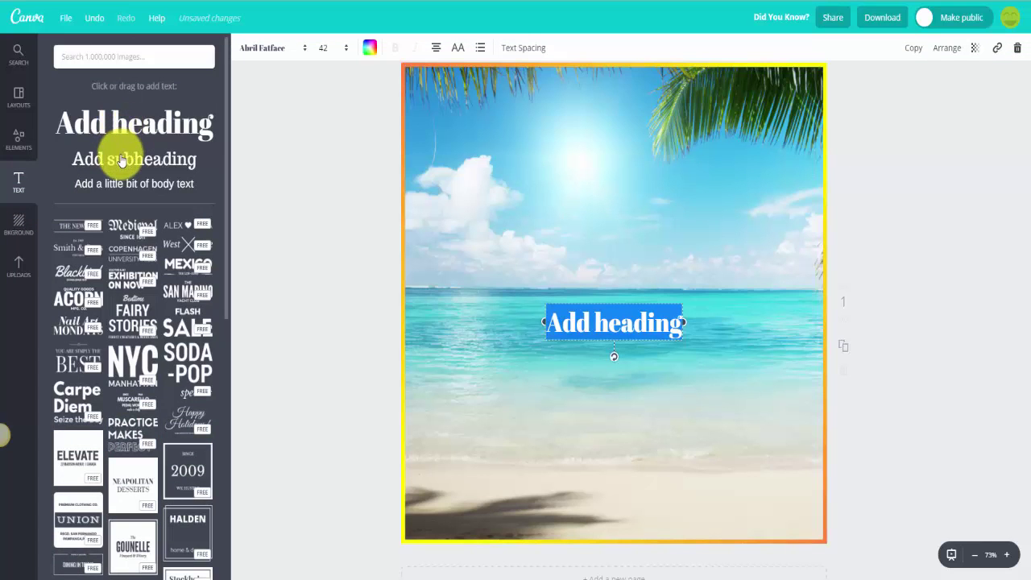
click(120, 160)
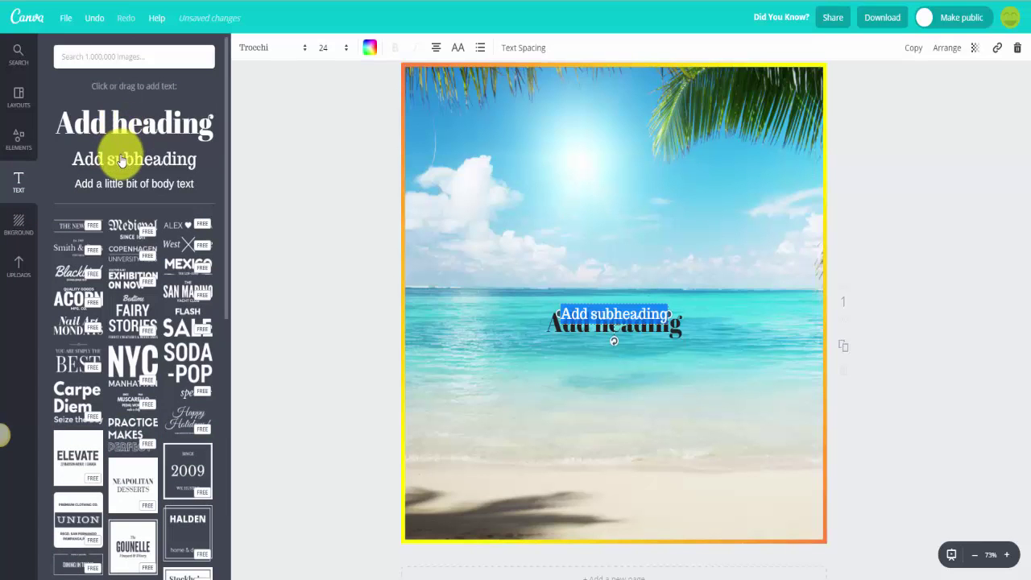
click(630, 313)
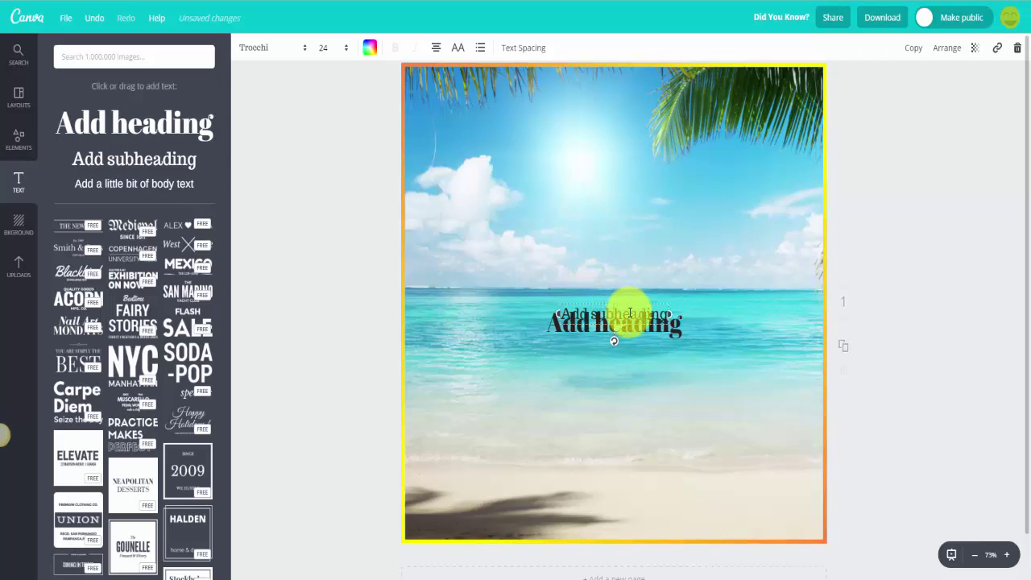
click(1017, 48)
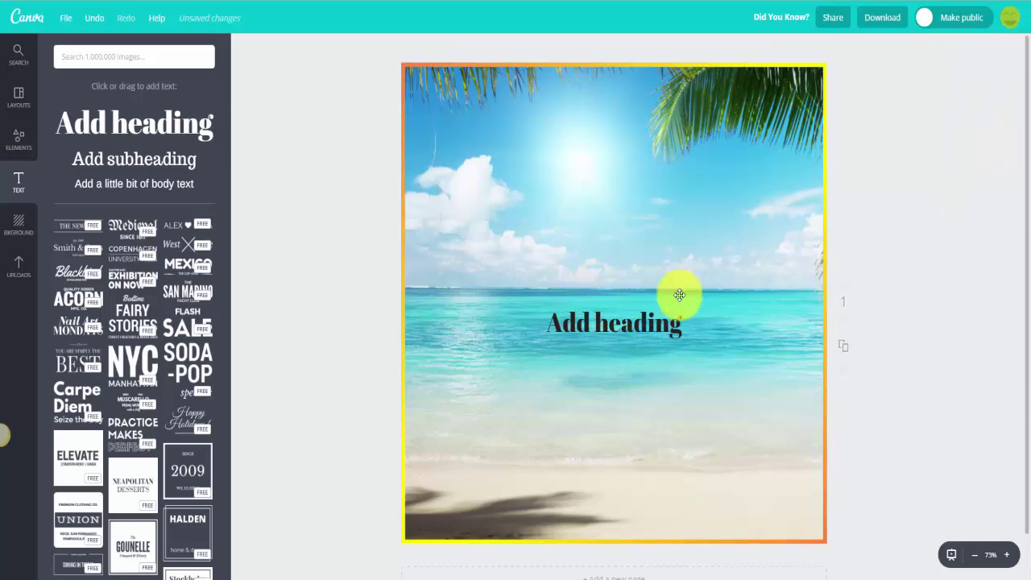
click(655, 331)
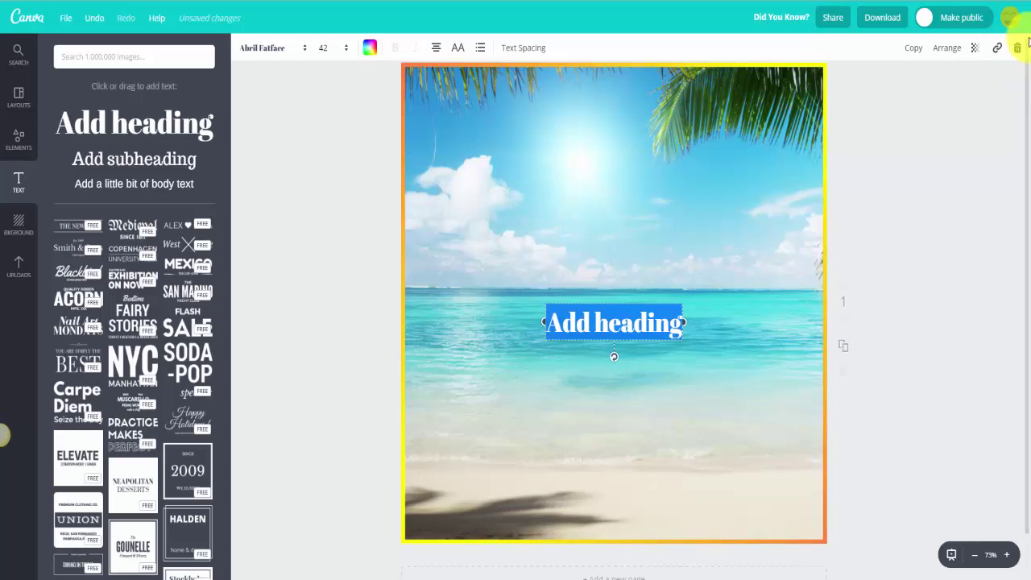
click(1016, 48)
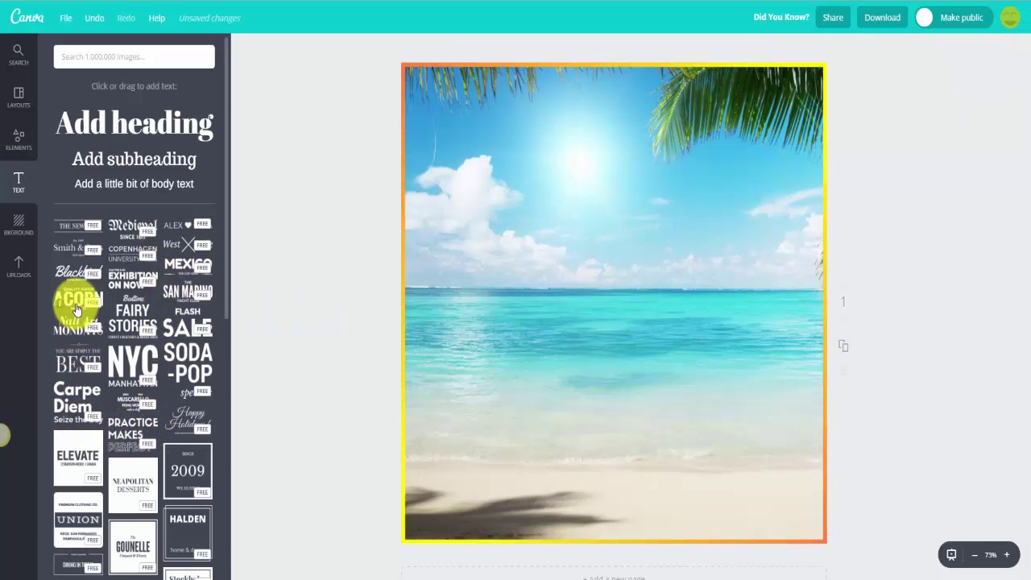
Step: Scroll through the ready-made text templates in the Text panel
scroll(153, 322, down, 2)
scroll(227, 357, down, 5)
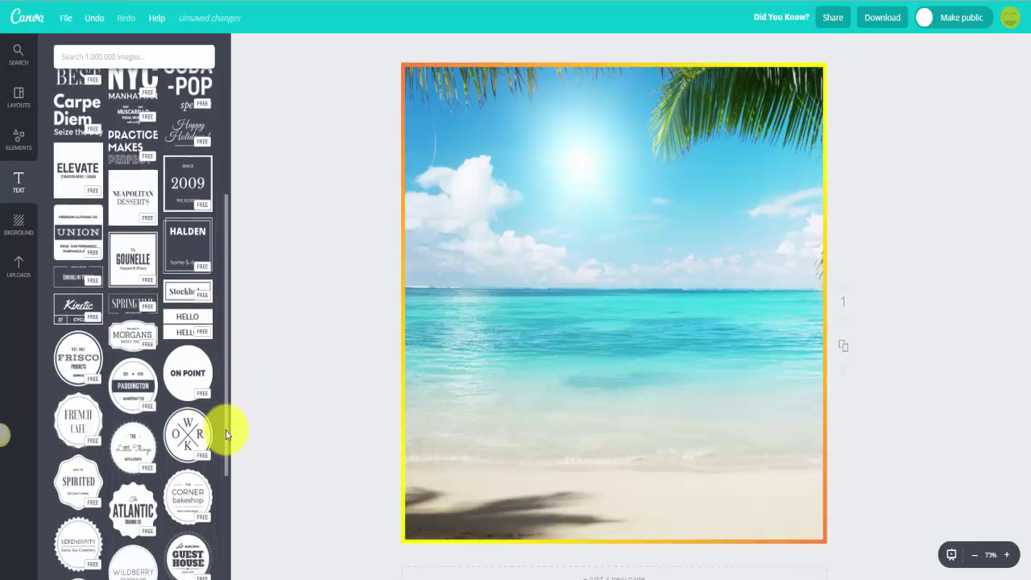
scroll(232, 435, up, 7)
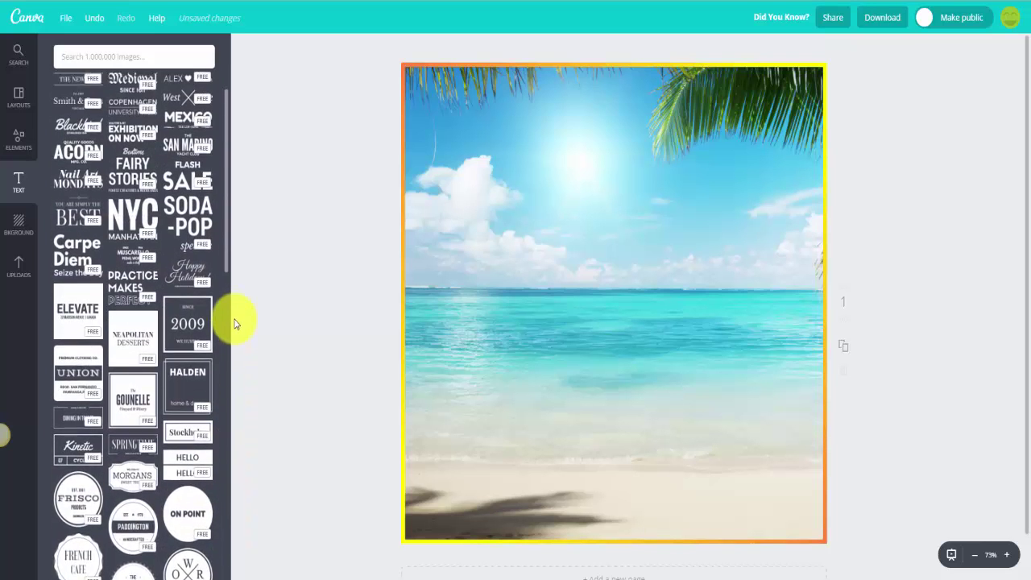
Step: Add the San Marino Yacht Club template, move it up into the sky, and show line elements
click(188, 292)
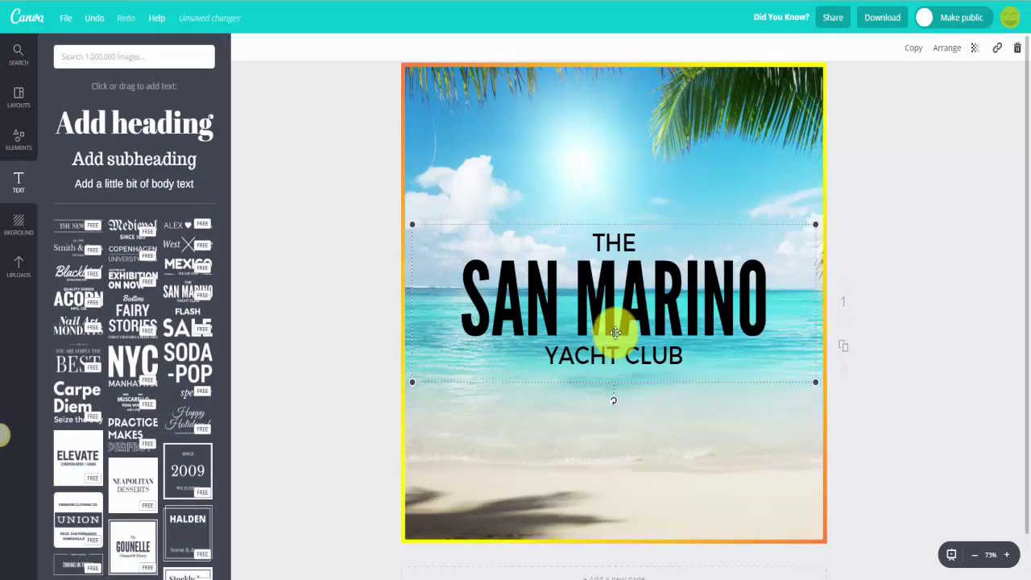
drag(622, 312, 623, 229)
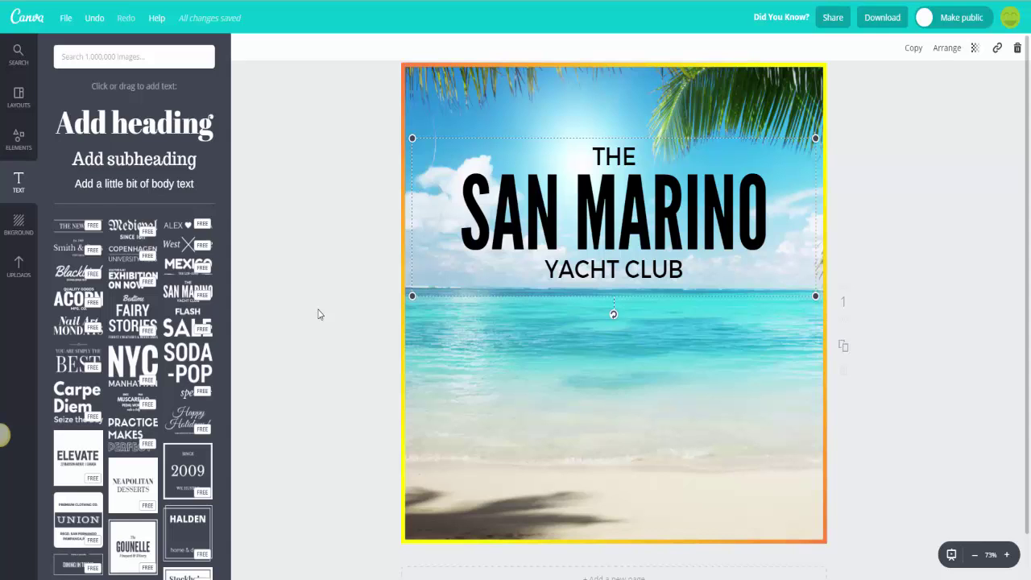
click(20, 145)
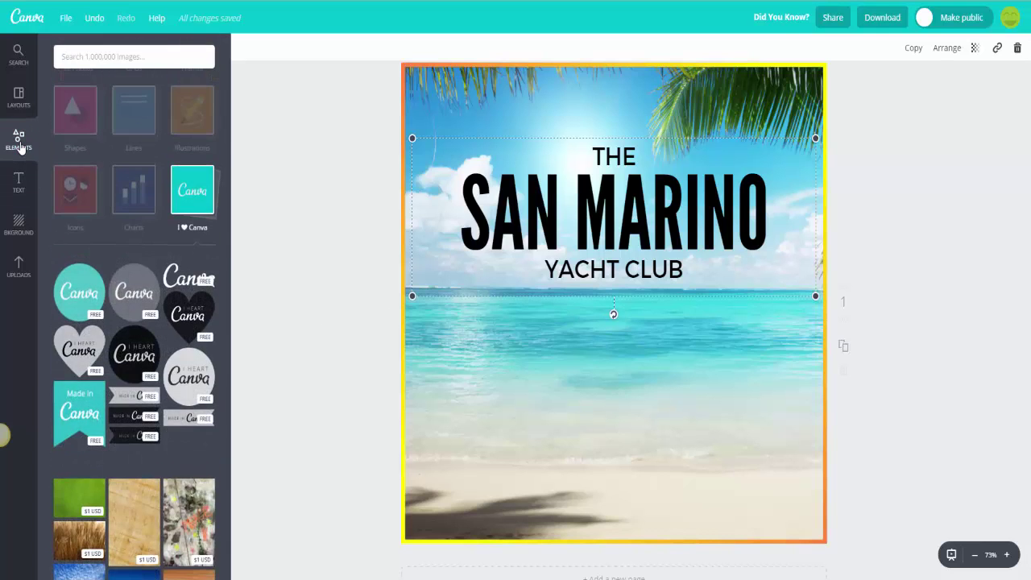
click(133, 123)
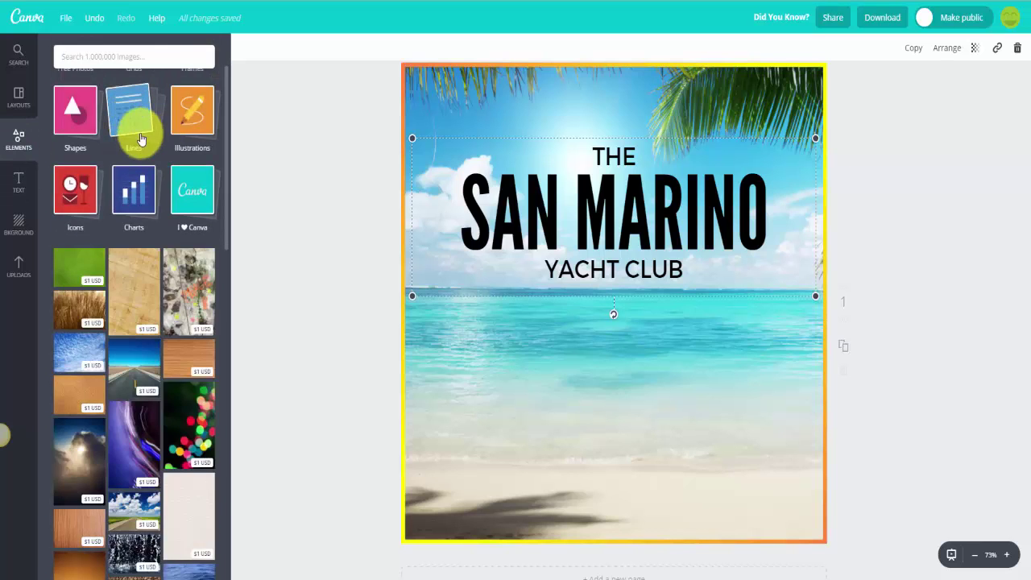
click(143, 143)
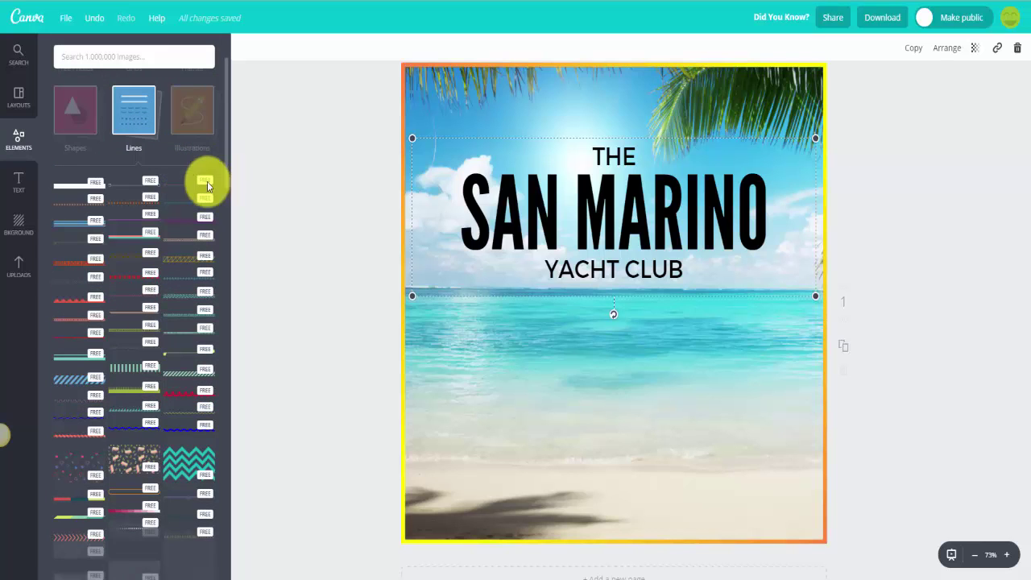
Step: Add a plain horizontal line beneath the YACHT CLUB text and colour it yellow
click(129, 189)
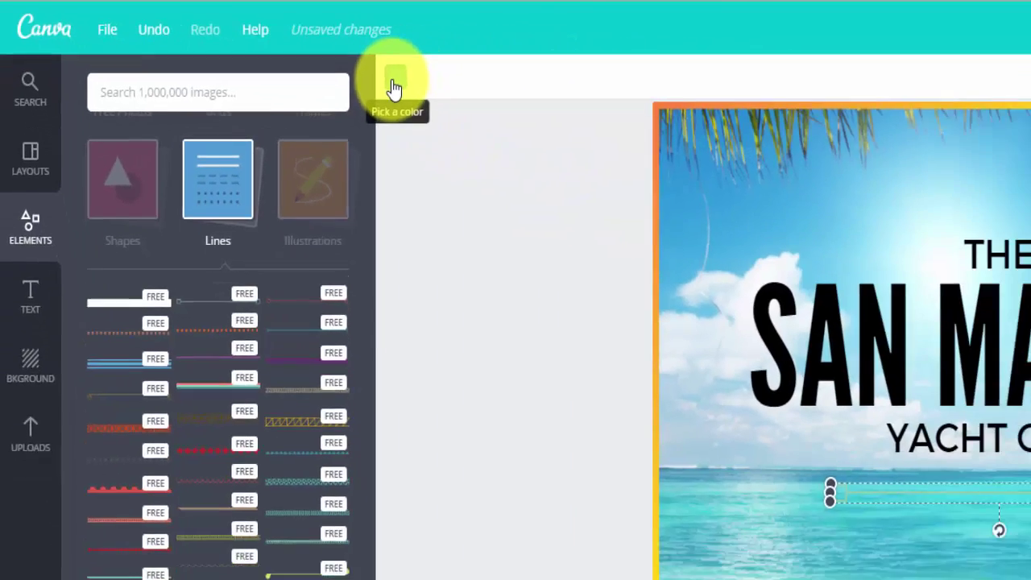
click(395, 84)
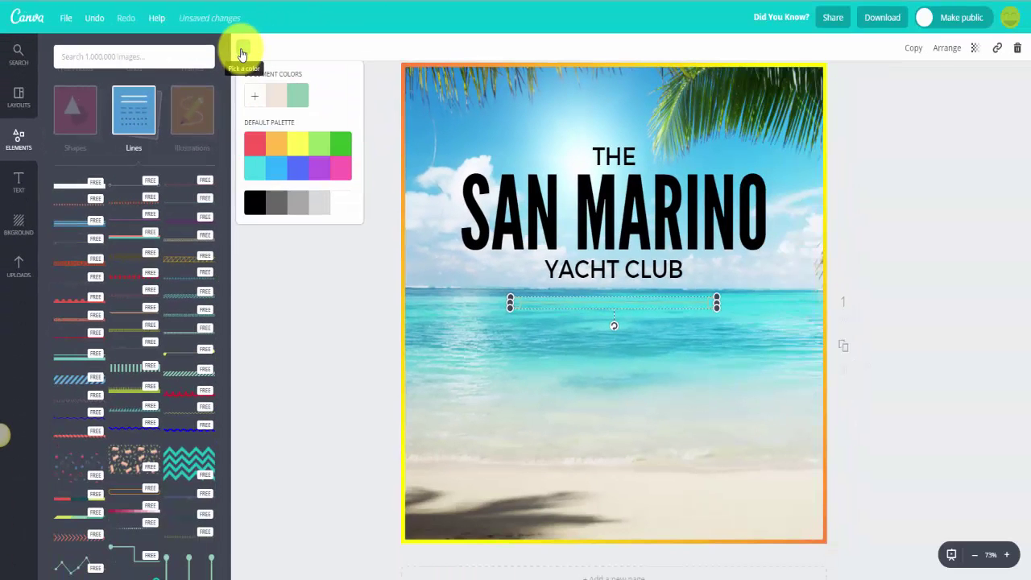
click(304, 151)
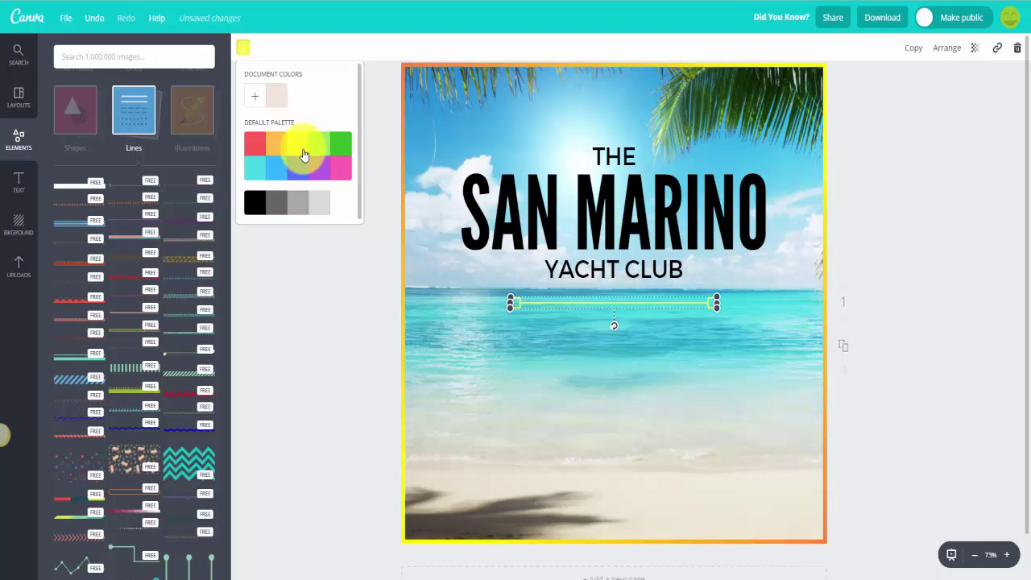
click(576, 344)
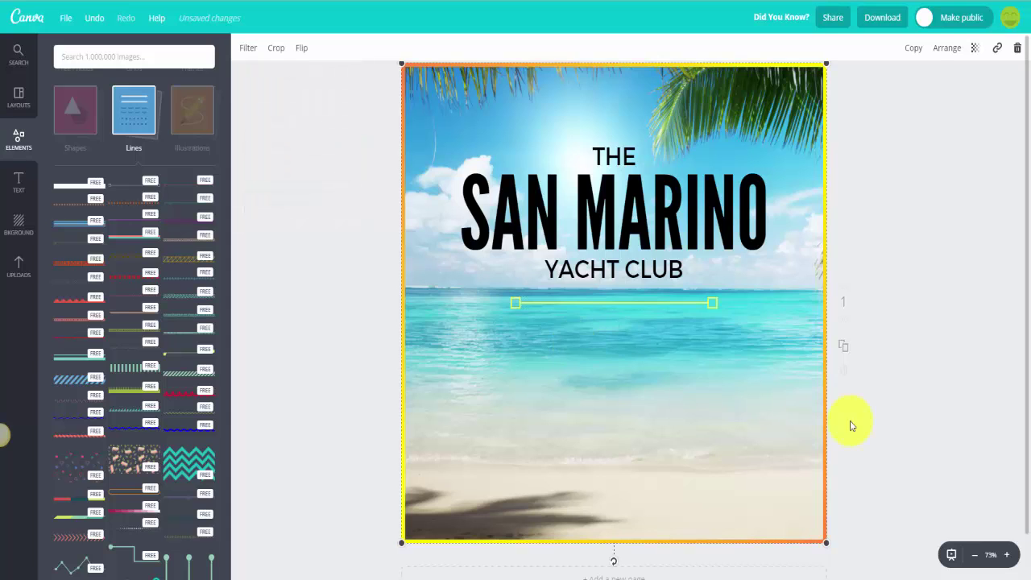
click(626, 161)
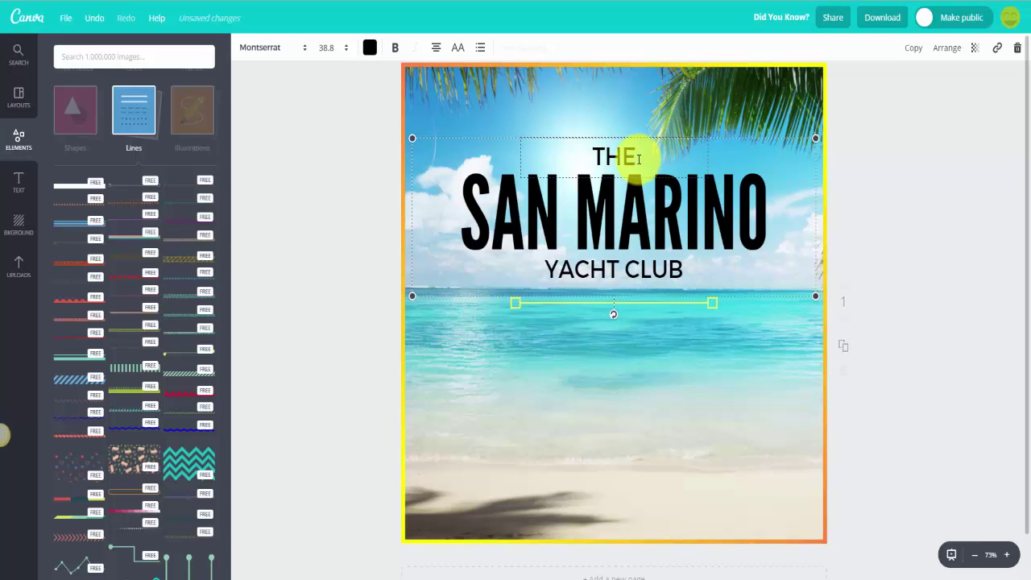
Step: Delete THE from the top of the title and type 'Did You Know?' in its place
click(638, 157)
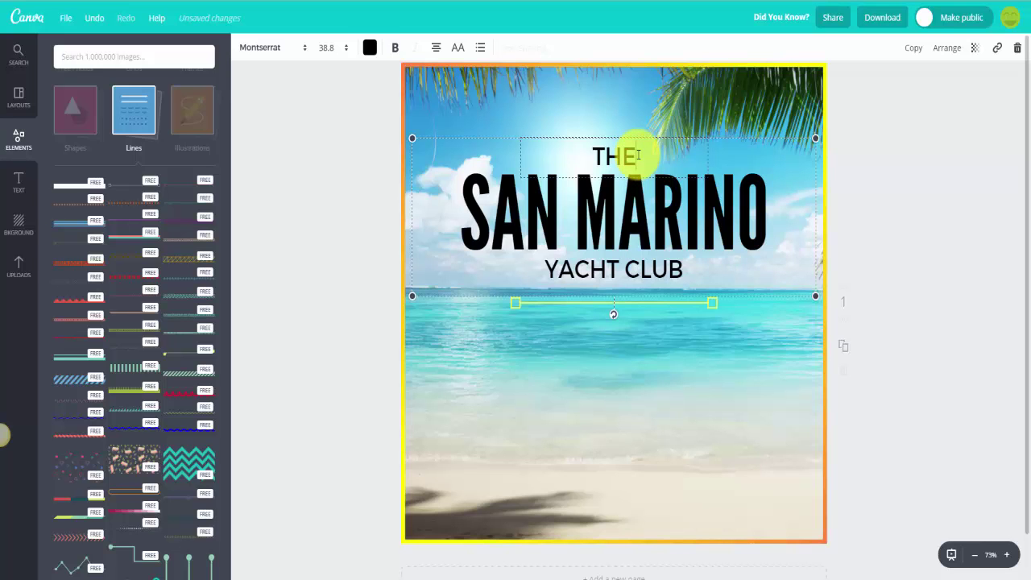
key(BackSpace)
key(BackSpace)
key(BackSpace)
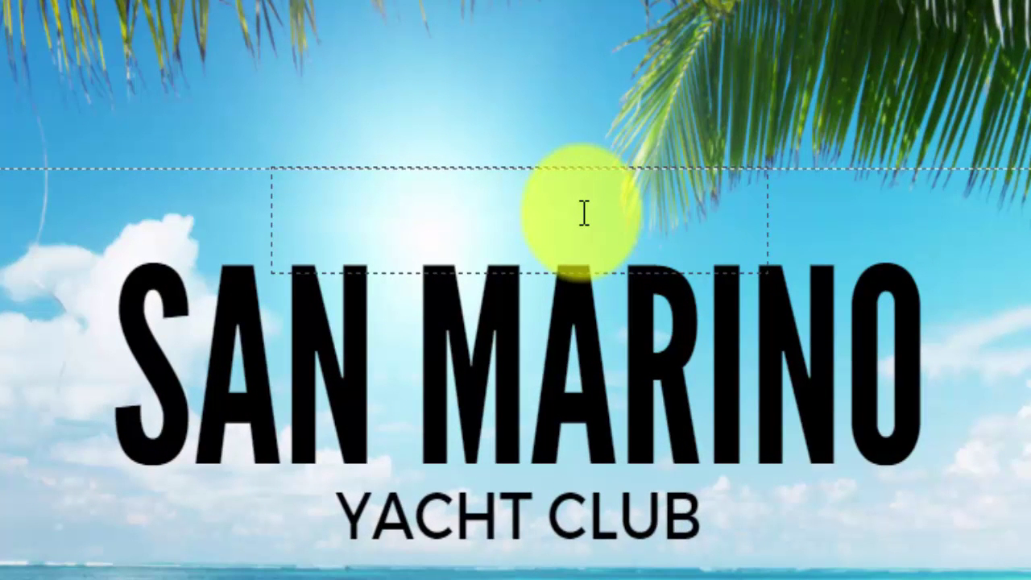
text(Did You Kno)
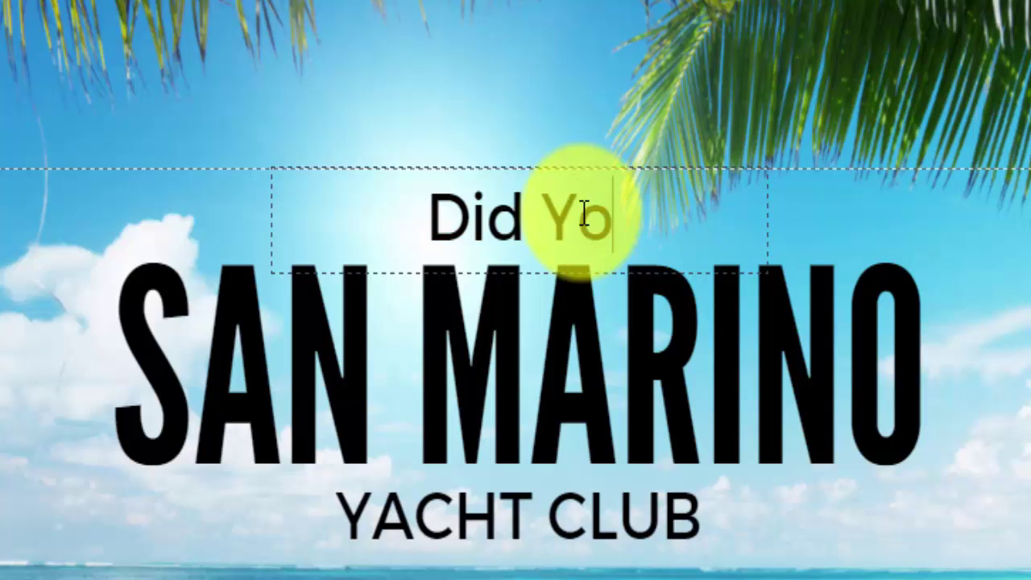
text(w?)
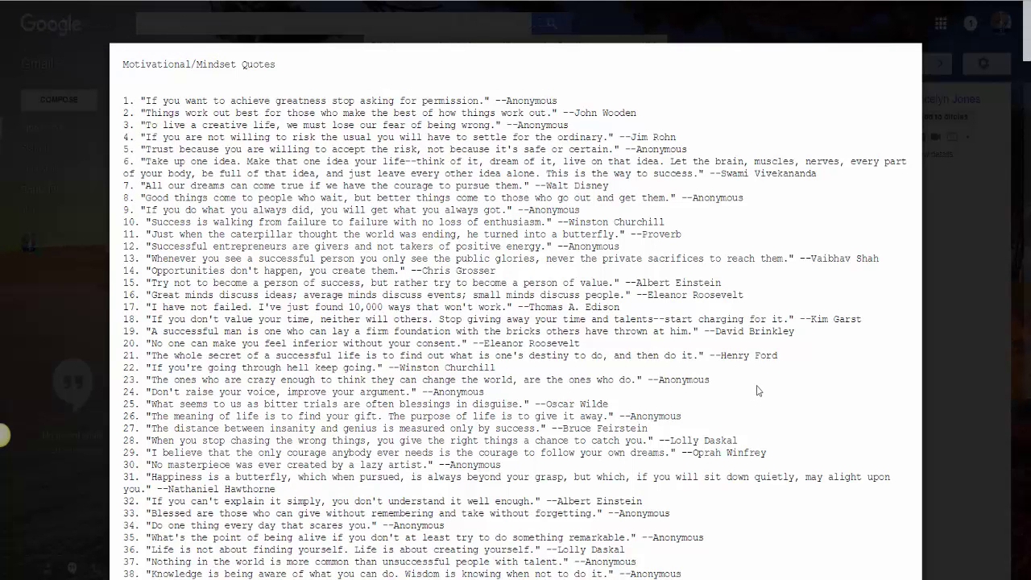
Step: Scroll down the Motivational/Mindset Quotes attachment in Gmail to pick a quote
drag(1027, 42, 1028, 169)
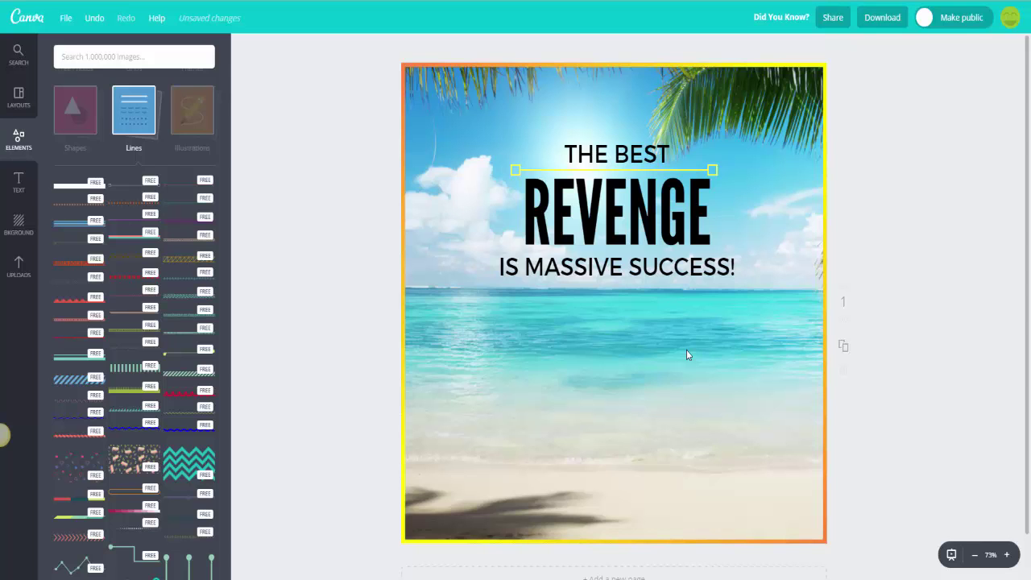
Step: Lower the quote text on the beach image and nudge the yellow line down into place
double_click(680, 235)
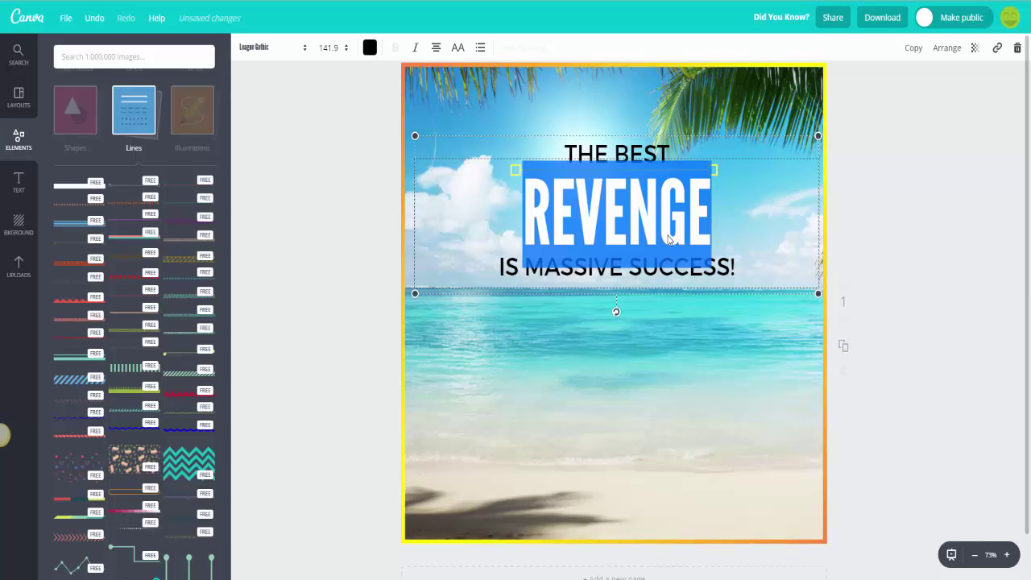
click(750, 288)
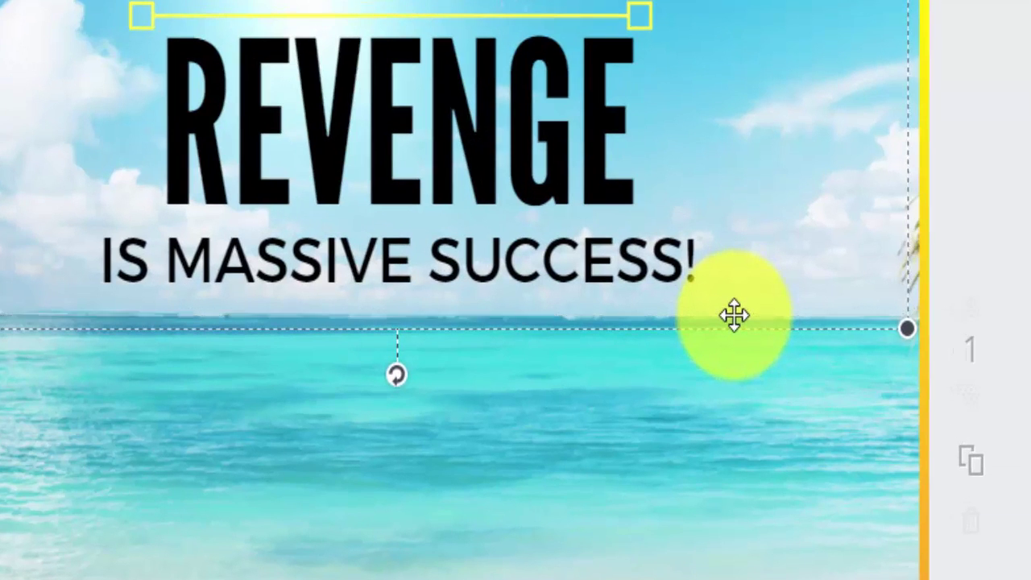
drag(735, 316, 735, 359)
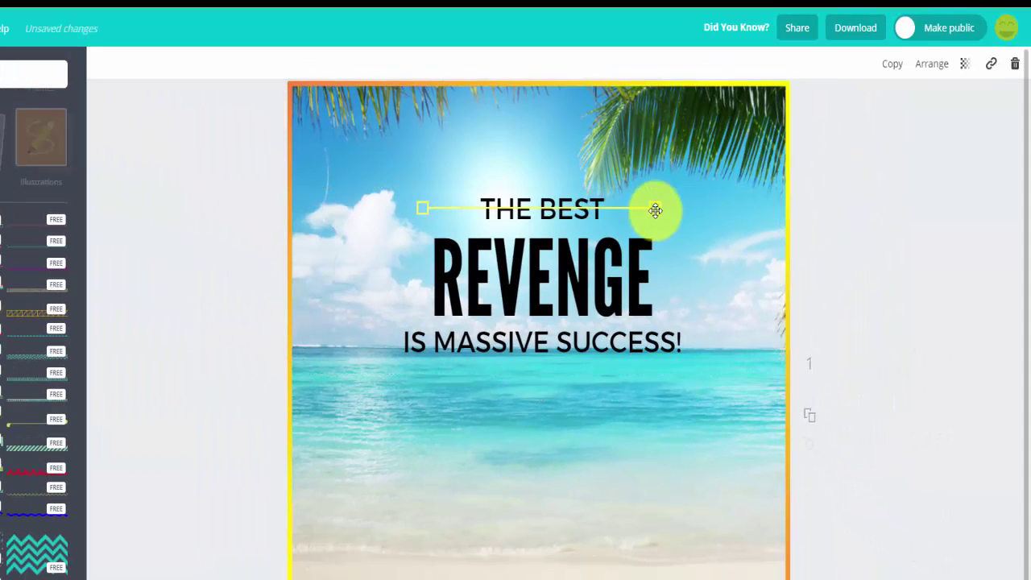
drag(643, 8, 641, 34)
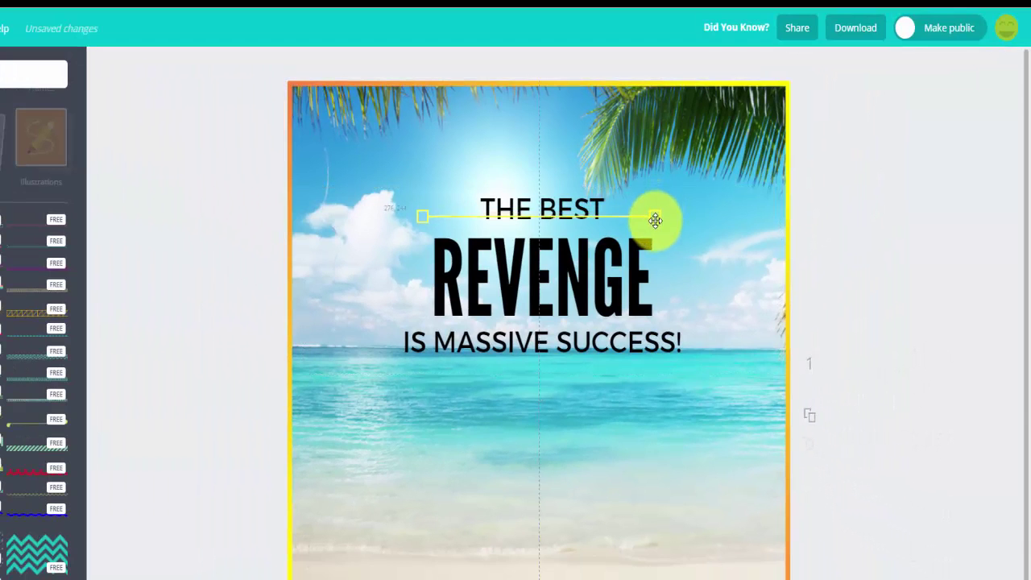
drag(655, 219, 657, 228)
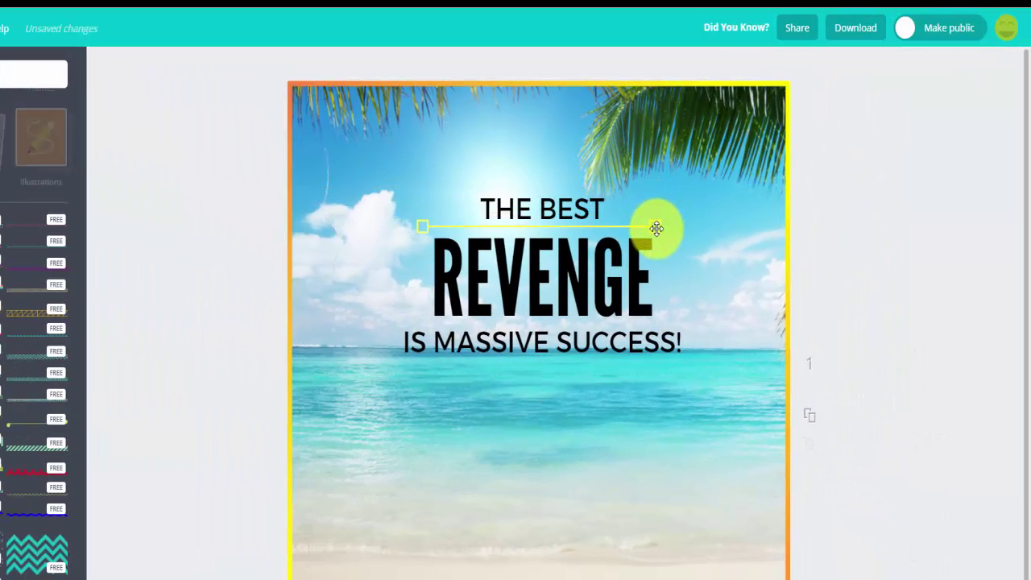
Step: Duplicate the yellow line and place the copy below REVENGE, above IS MASSIVE SUCCESS!
click(654, 226)
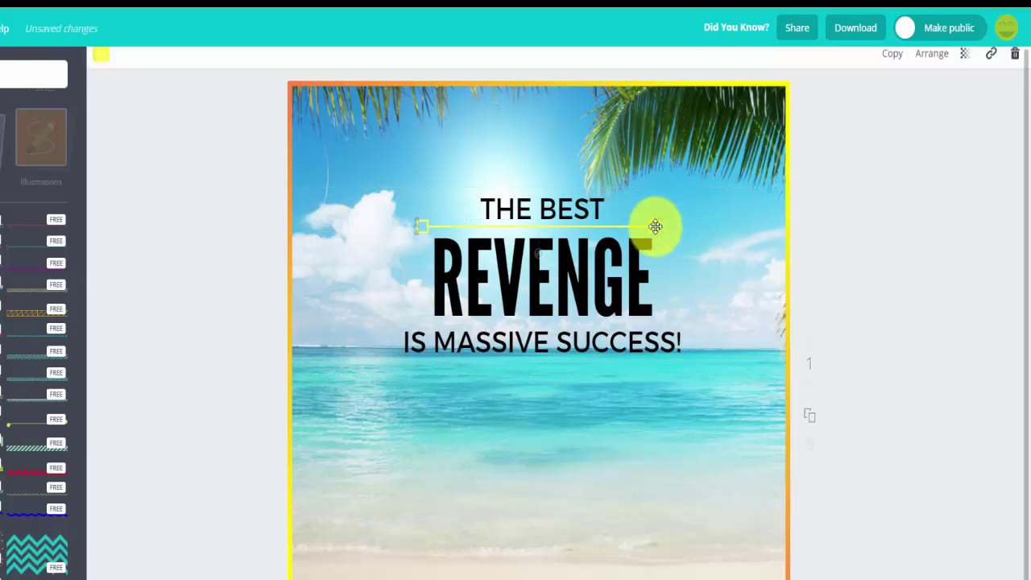
click(893, 67)
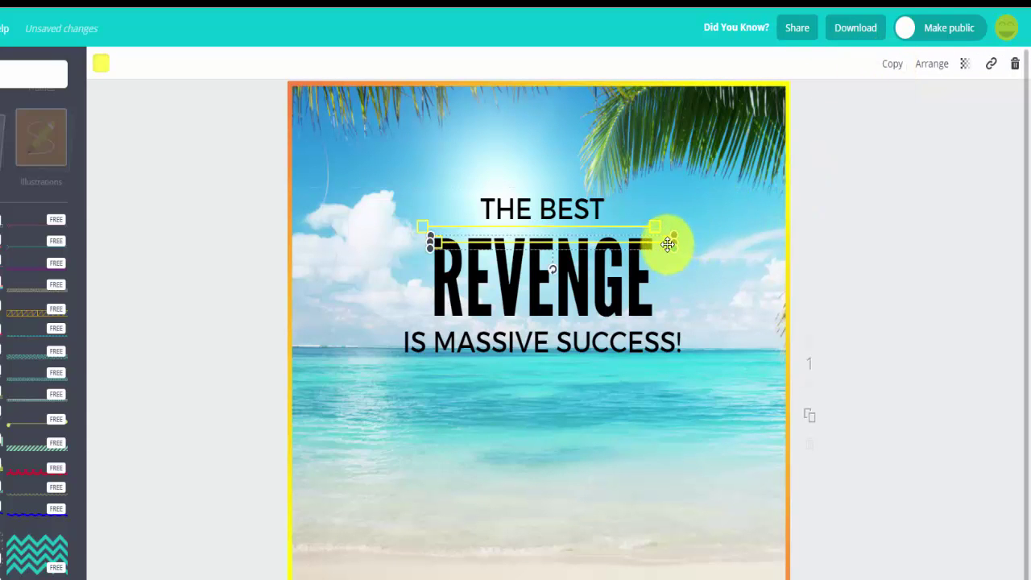
drag(663, 239, 655, 324)
click(661, 396)
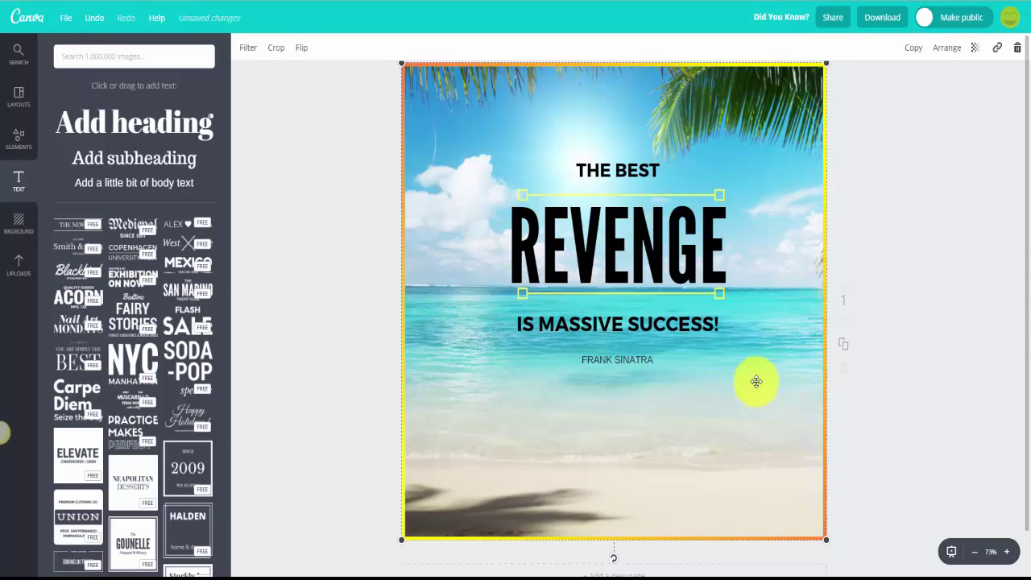
click(637, 171)
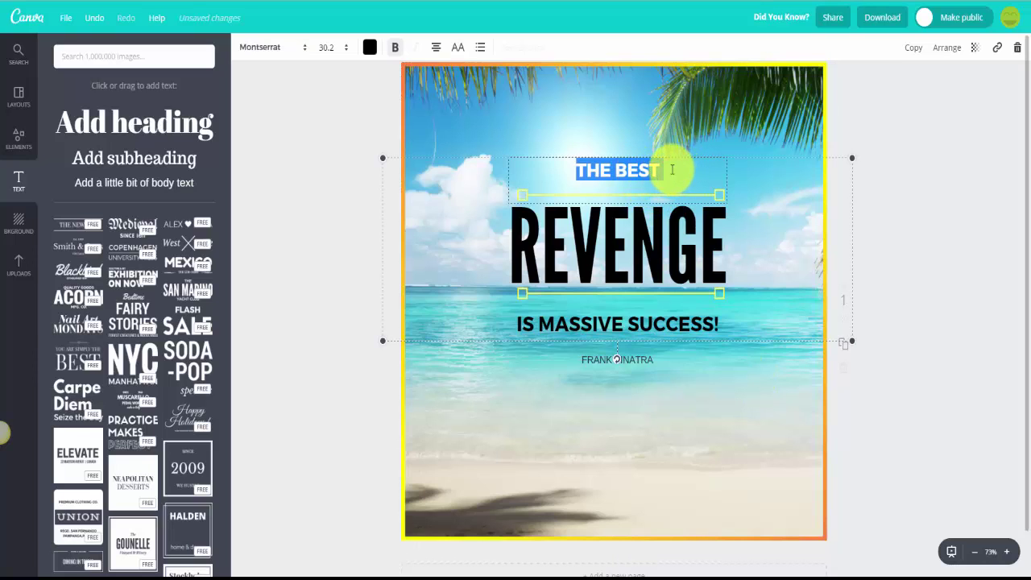
click(663, 170)
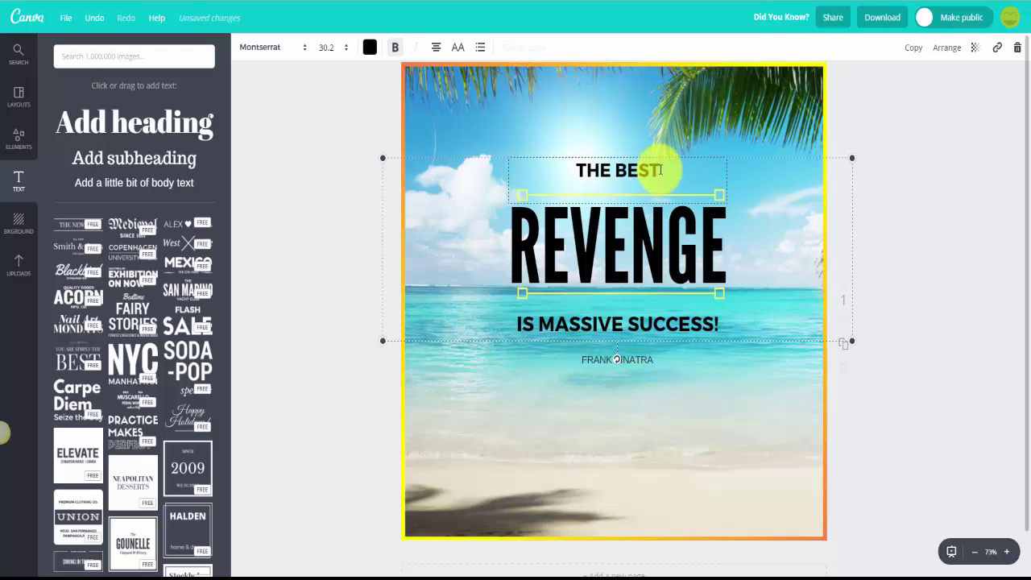
drag(661, 170, 582, 166)
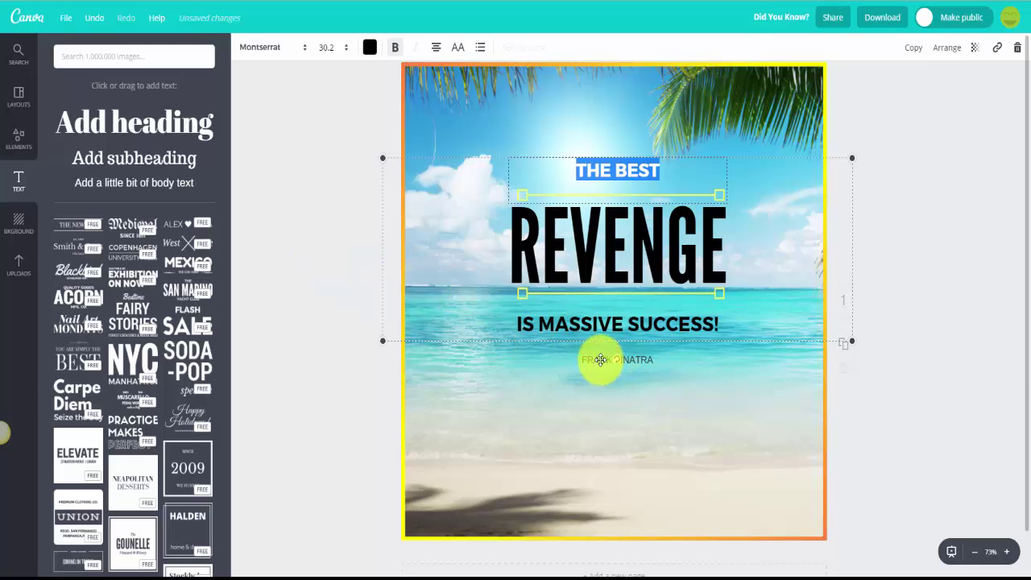
click(690, 387)
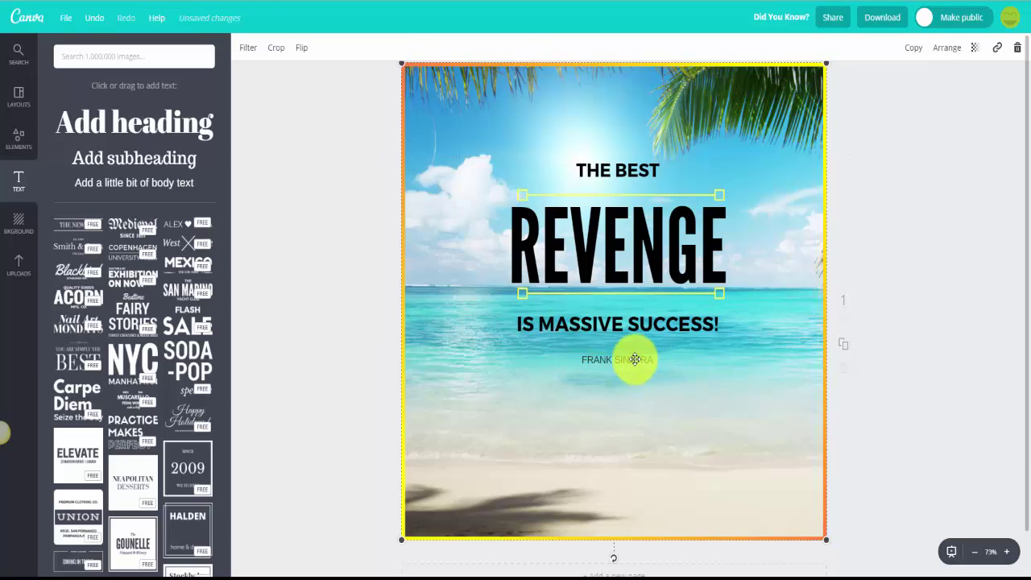
click(125, 184)
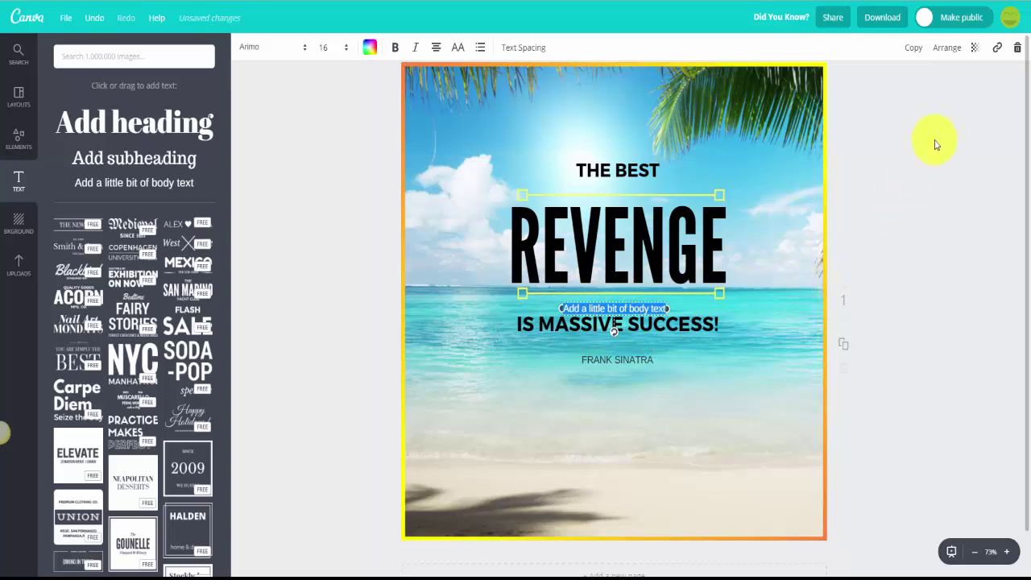
click(1018, 49)
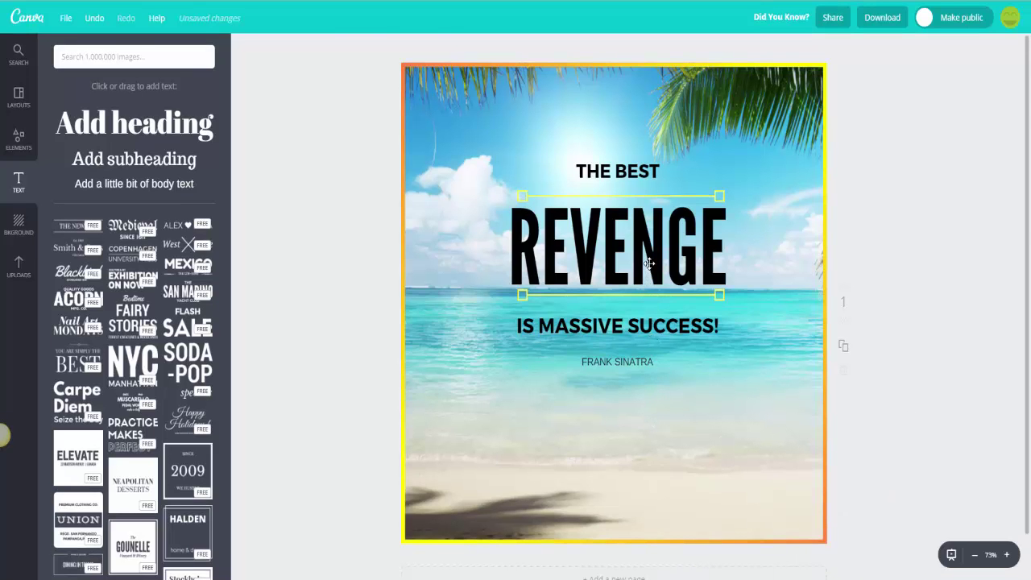
double_click(650, 262)
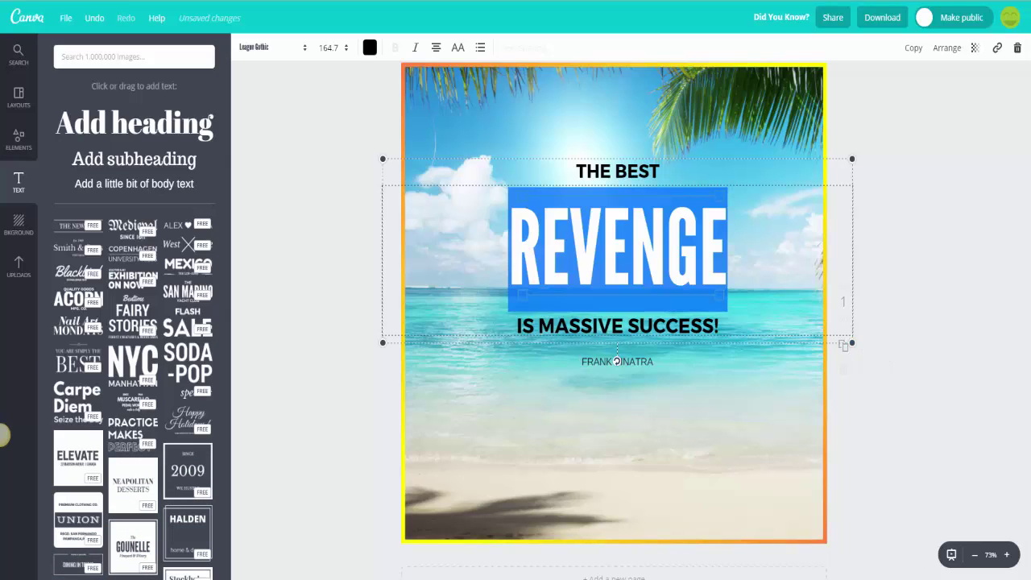
click(949, 399)
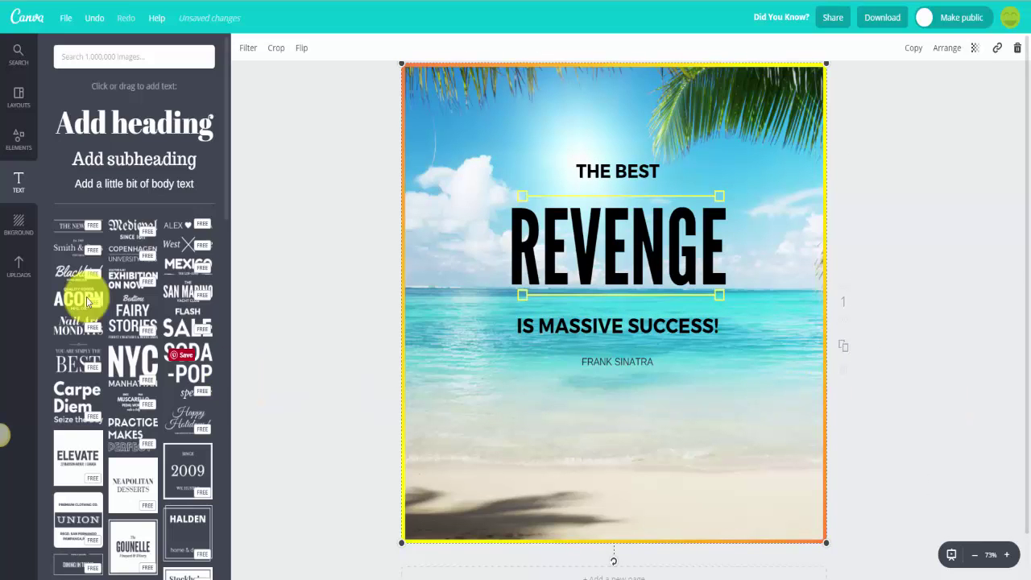
Step: Upload large globe logo.png from the Logo Parts folder to Canva
click(18, 266)
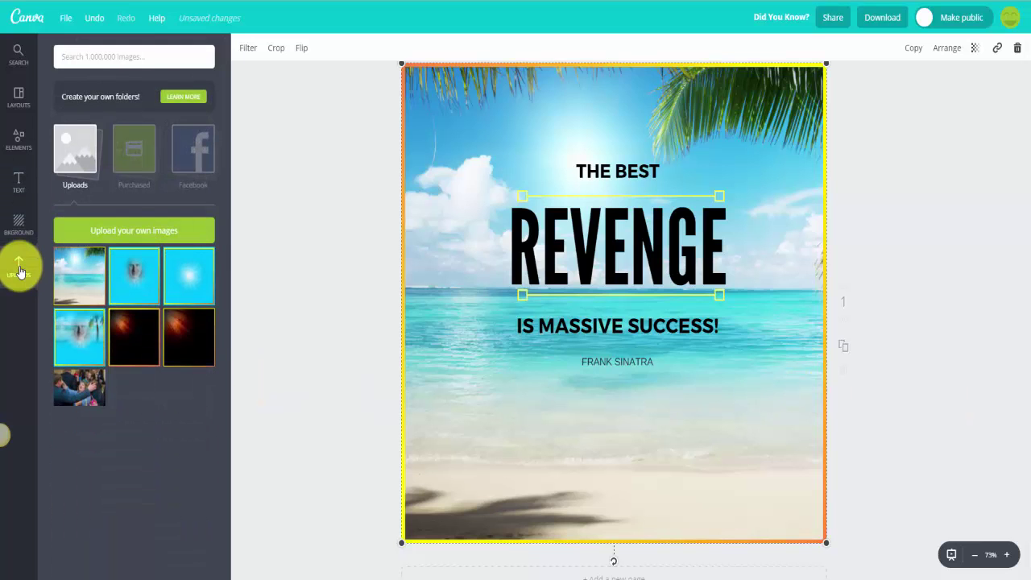
click(123, 230)
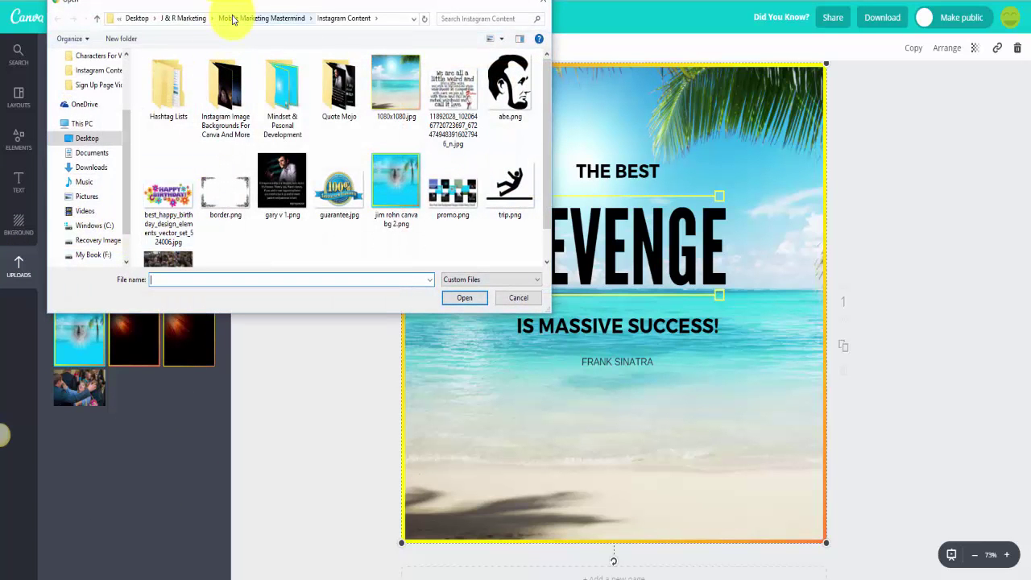
click(173, 18)
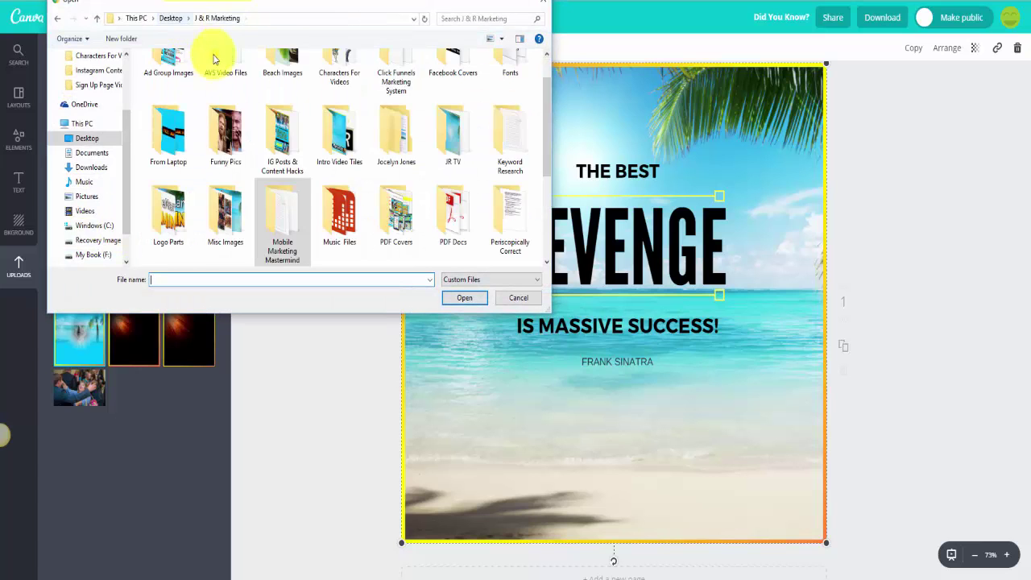
scroll(545, 133, down, 2)
click(512, 158)
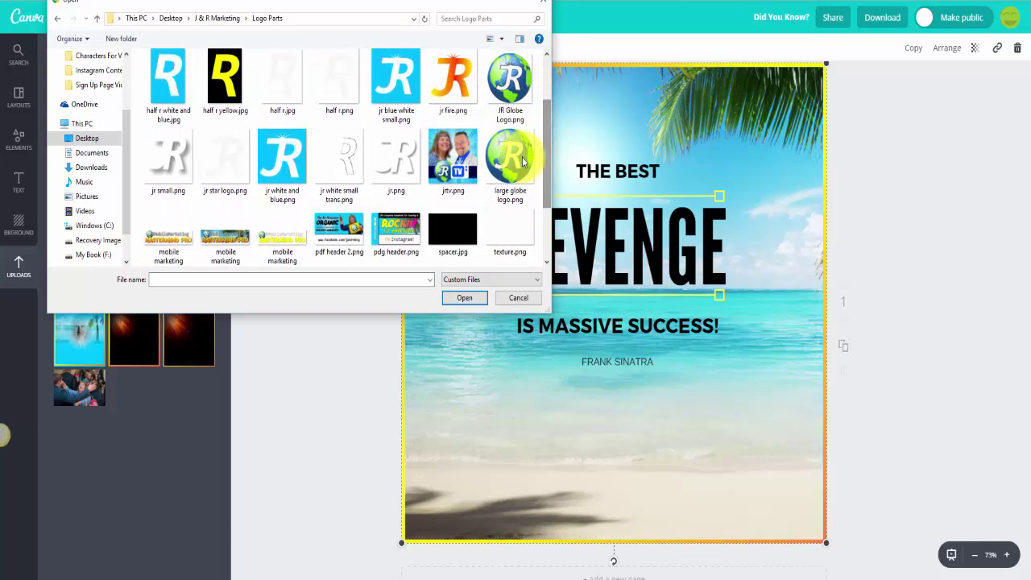
click(465, 300)
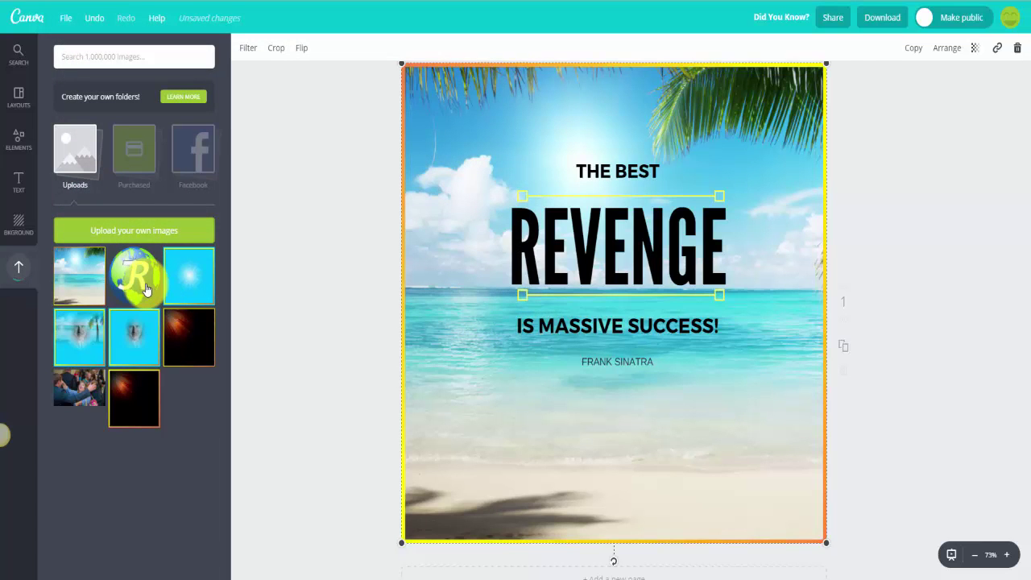
Step: Add the globe logo to the page and shrink it onto the sand below the quote
click(146, 289)
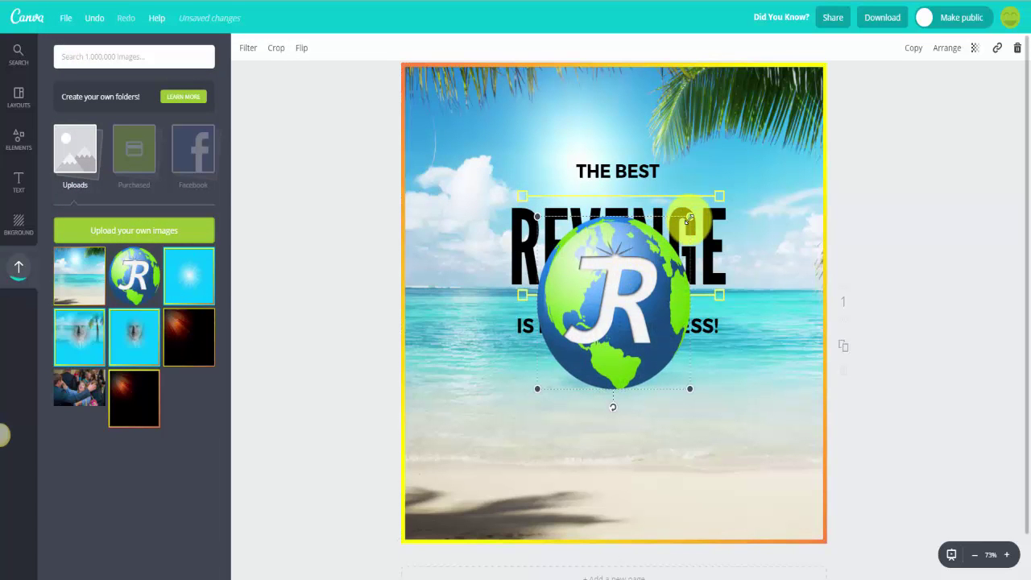
drag(691, 217, 619, 480)
click(721, 440)
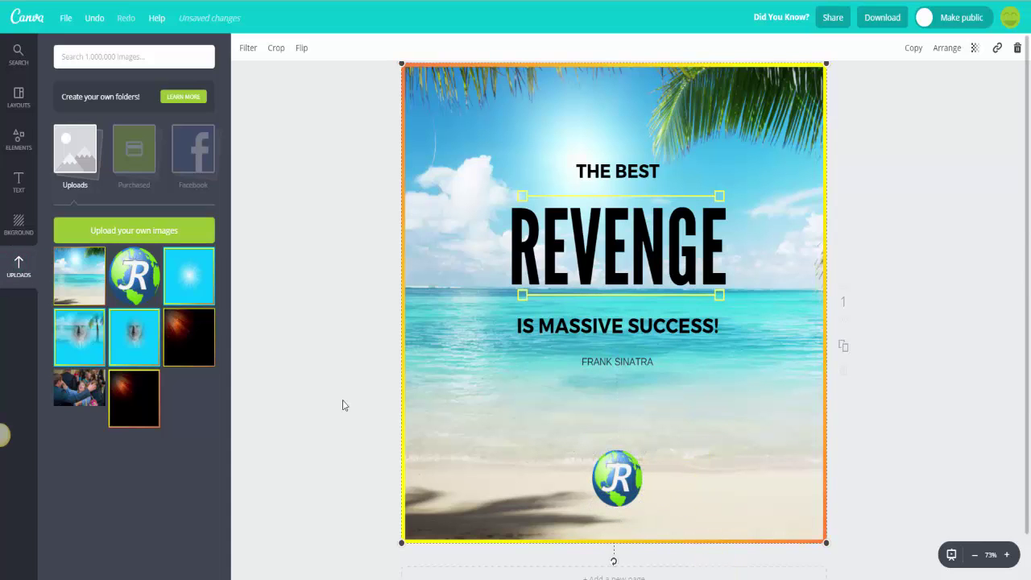
Step: Add a subheading text box and move it below the globe logo
click(24, 194)
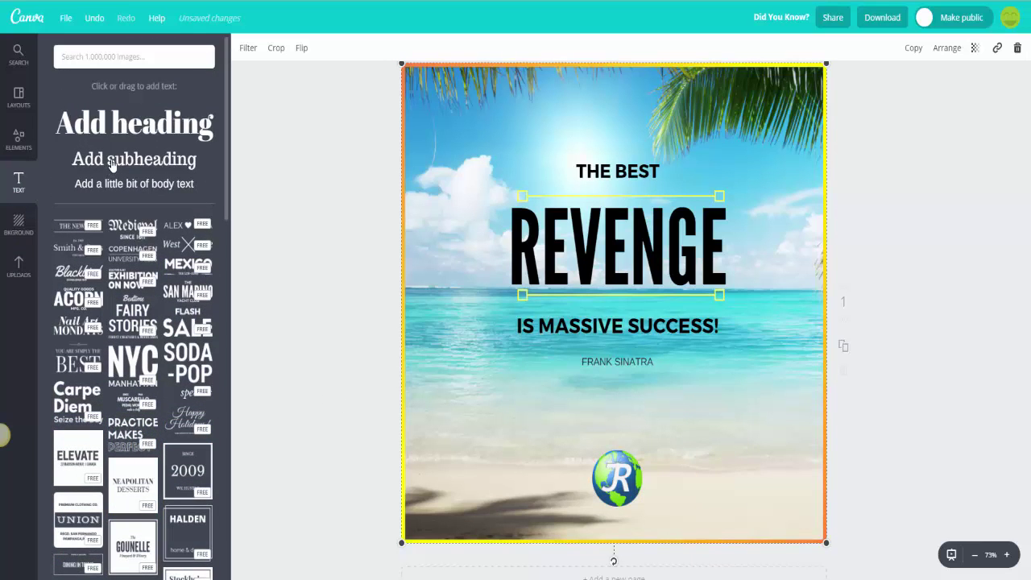
click(112, 160)
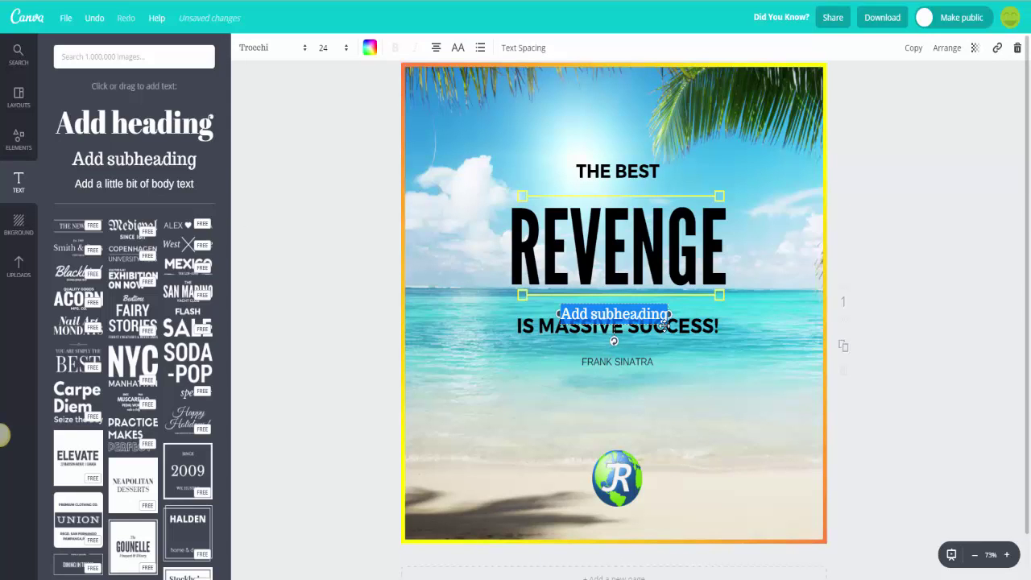
drag(663, 324, 668, 539)
Step: Replace the placeholder with '#JRsMarketingMojo' and select the whole hashtag
double_click(653, 525)
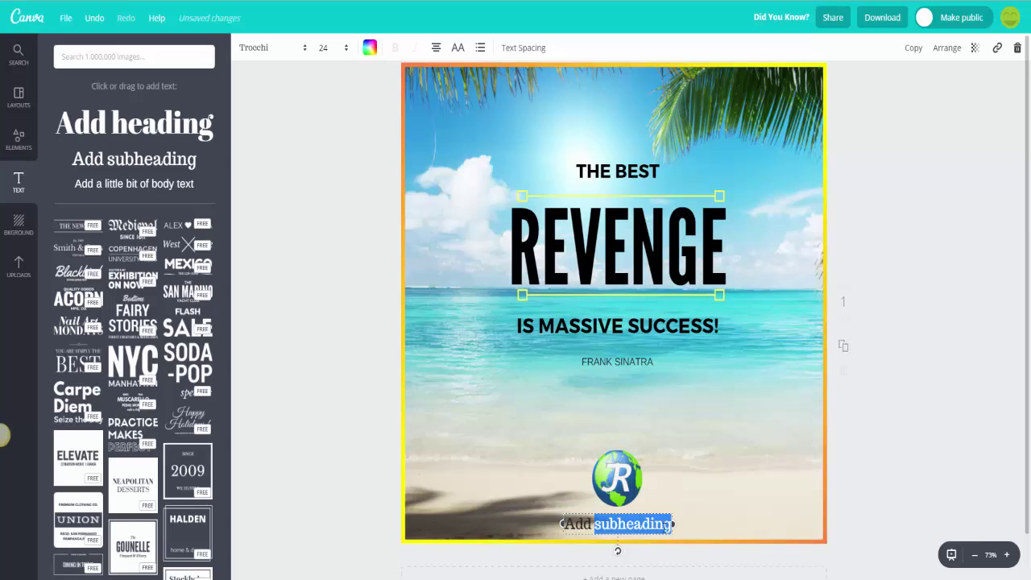
click(669, 525)
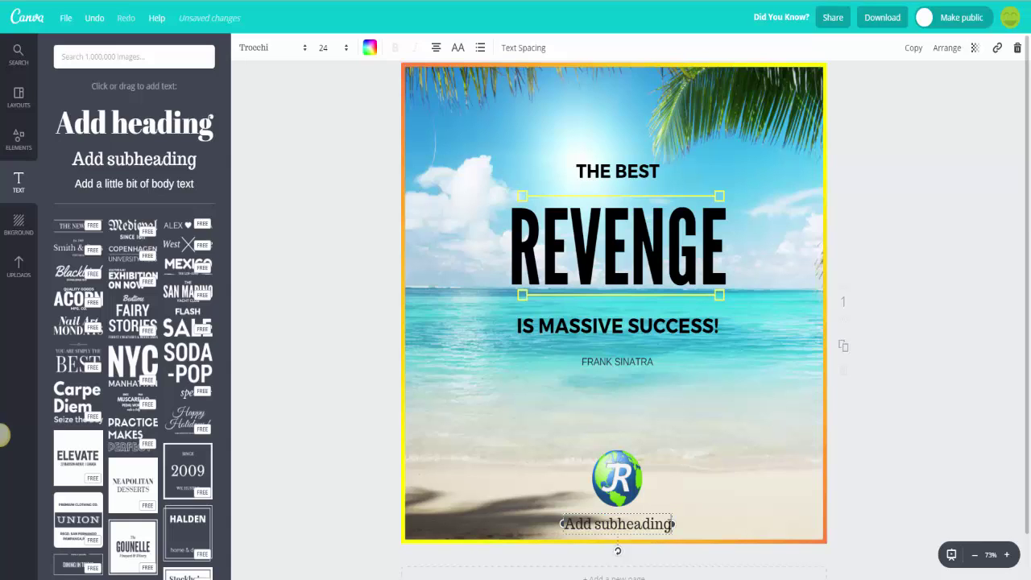
key(BackSpace)
key(BackSpace)
key(BackSpace)
key(BackSpace)
key(BackSpace)
key(BackSpace)
key(BackSpace)
key(BackSpace)
key(BackSpace)
key(BackSpace)
key(BackSpace)
key(BackSpace)
key(BackSpace)
key(BackSpace)
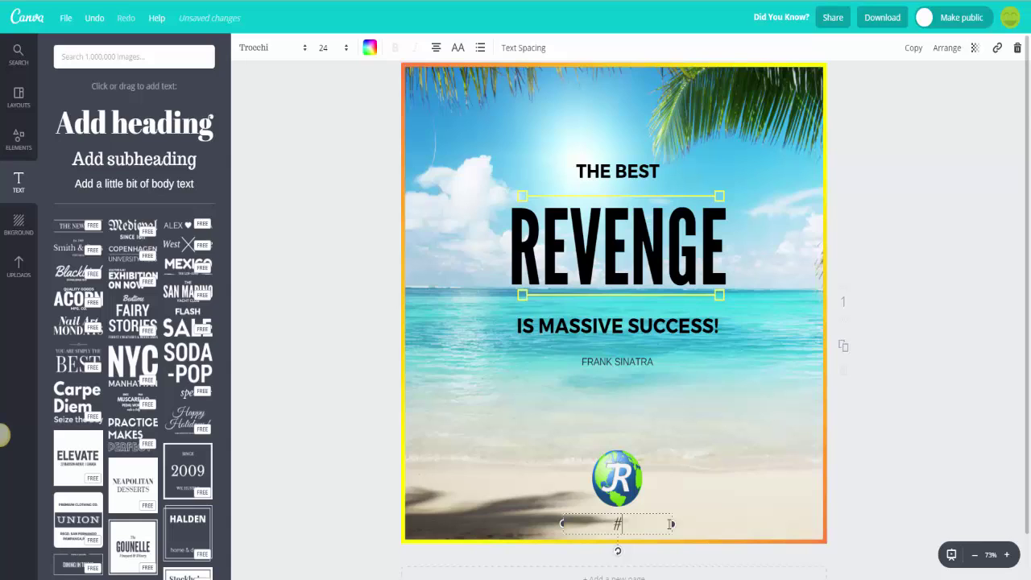
text(#JRsMarketing)
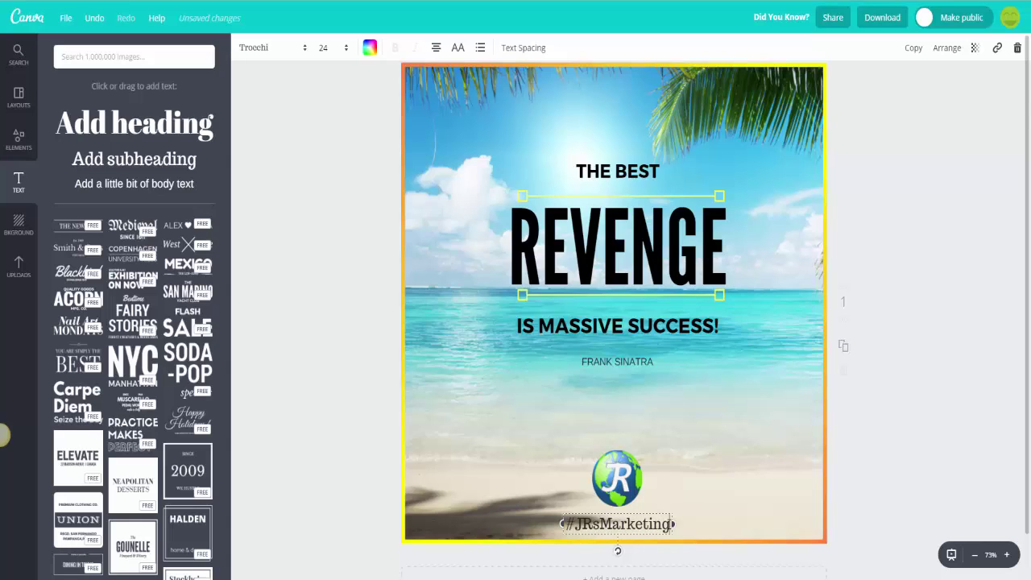
text(Mojo)
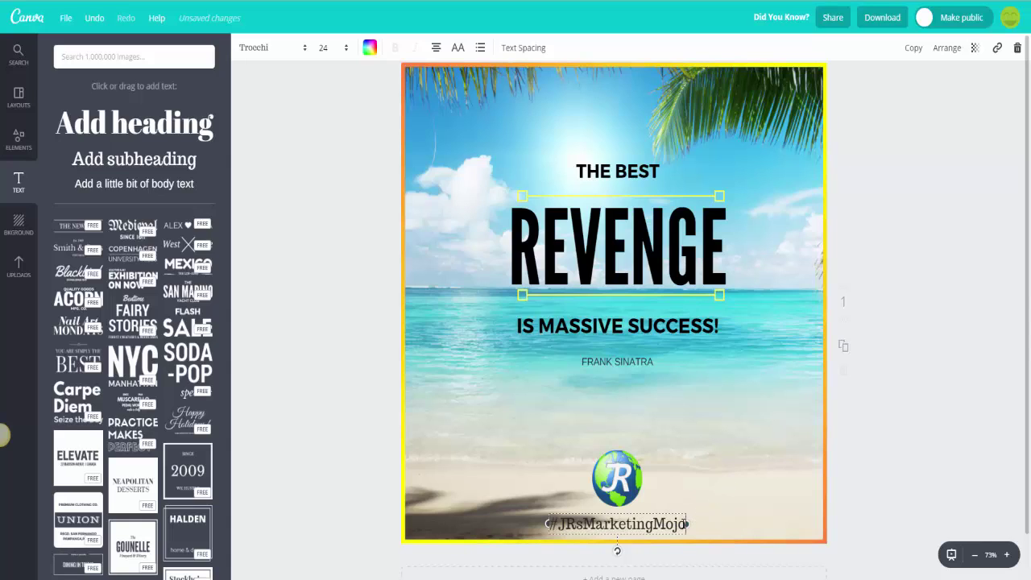
drag(678, 524, 549, 525)
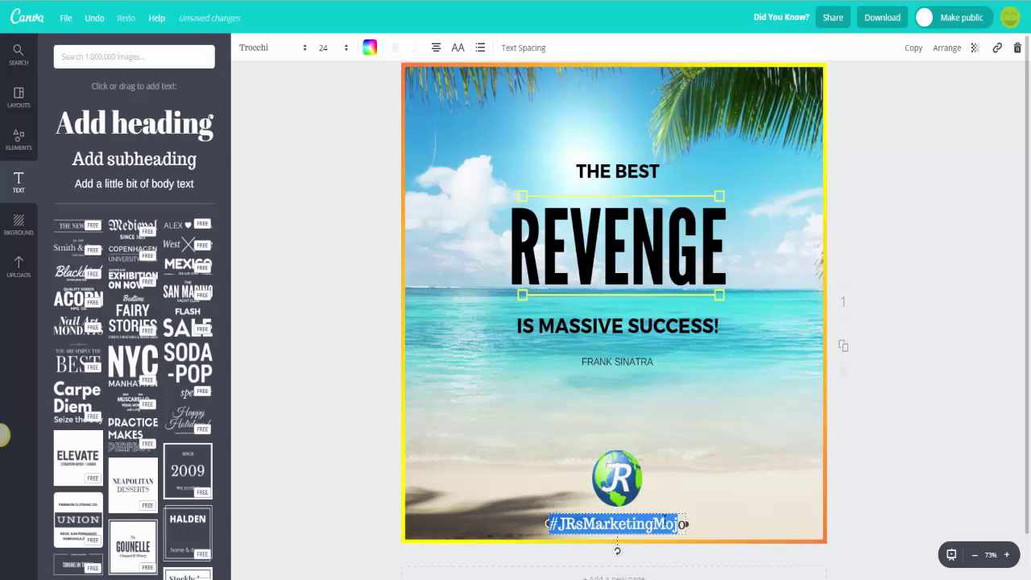
click(675, 524)
drag(685, 524, 550, 524)
Step: Change the hashtag font to Gochi Hand
click(304, 49)
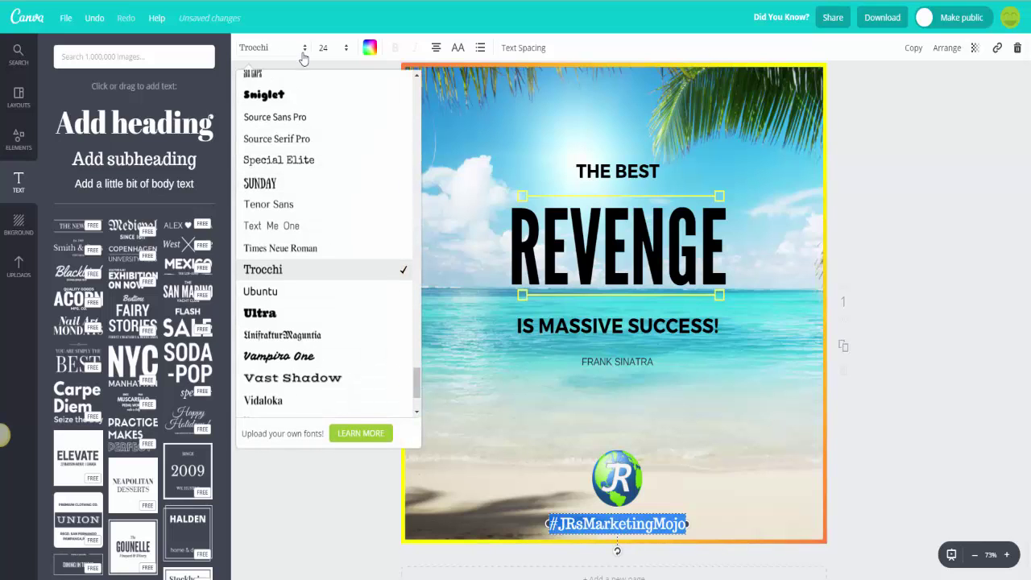
scroll(311, 212, up, 1)
scroll(311, 212, up, 10)
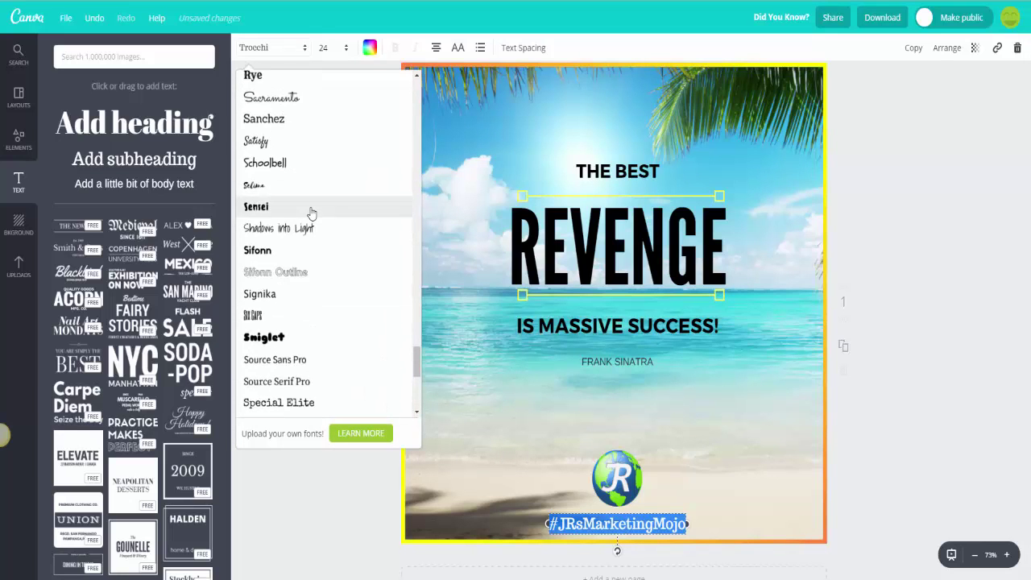
scroll(311, 212, up, 5)
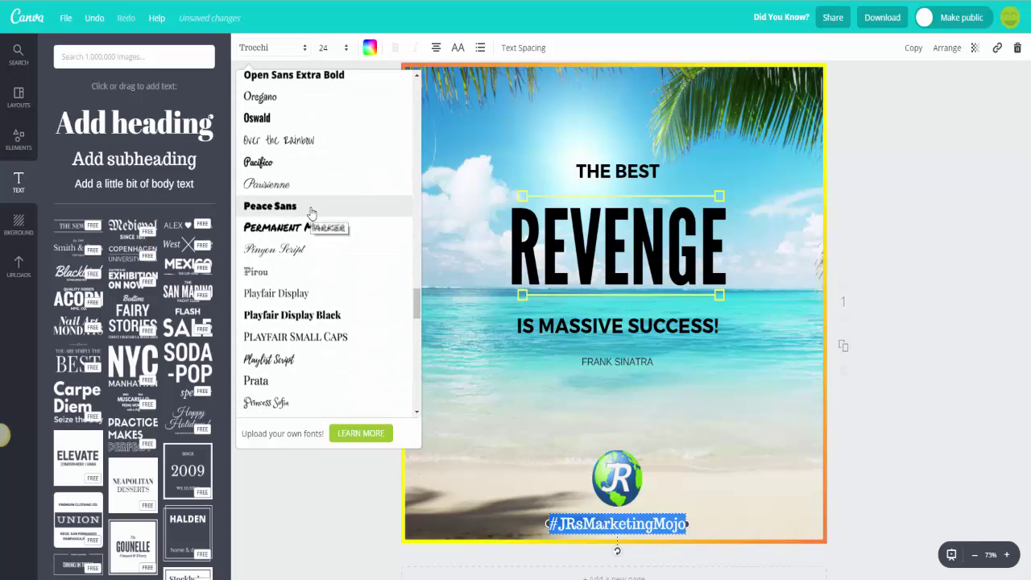
scroll(311, 212, up, 8)
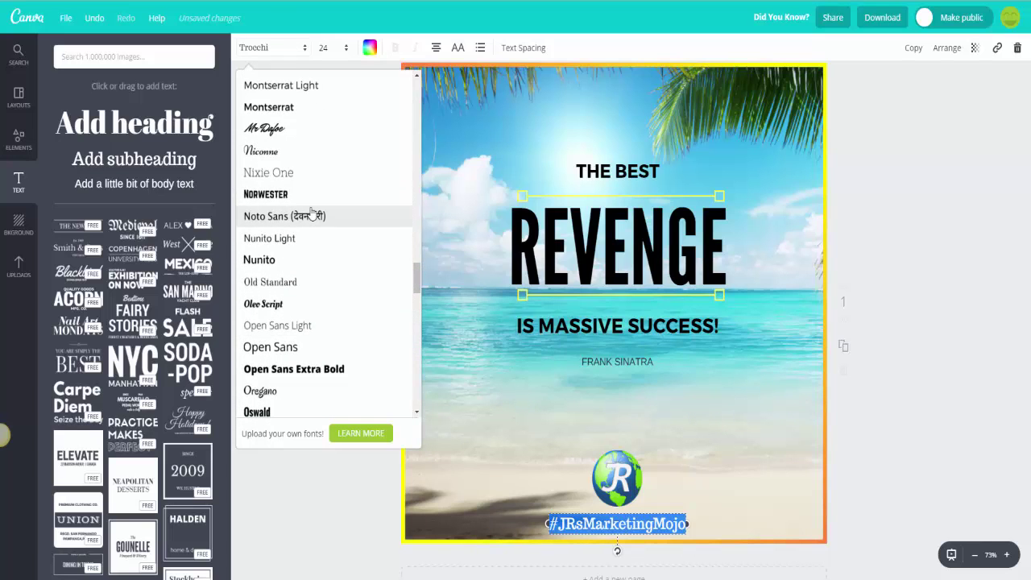
scroll(311, 212, up, 6)
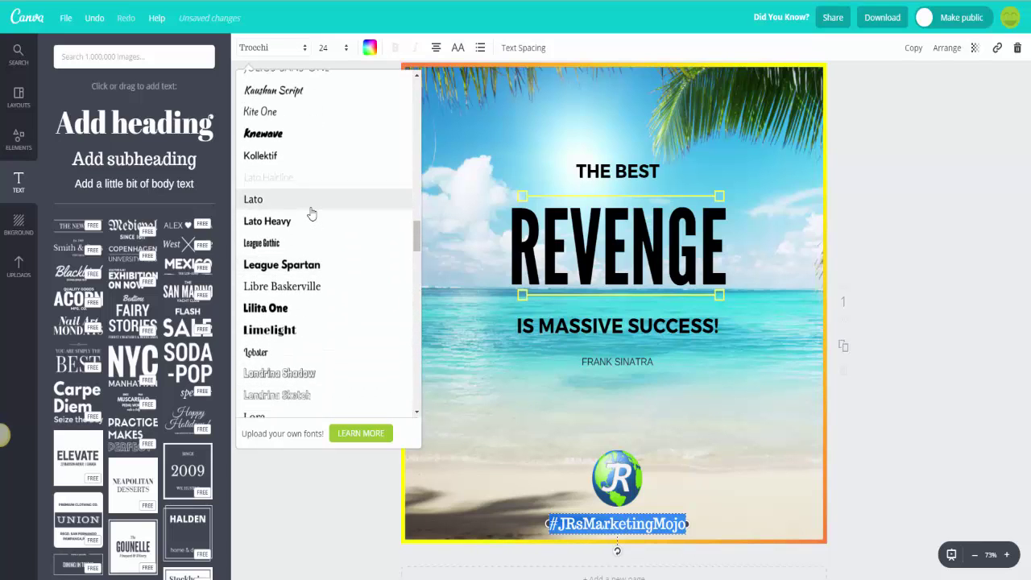
scroll(311, 212, up, 8)
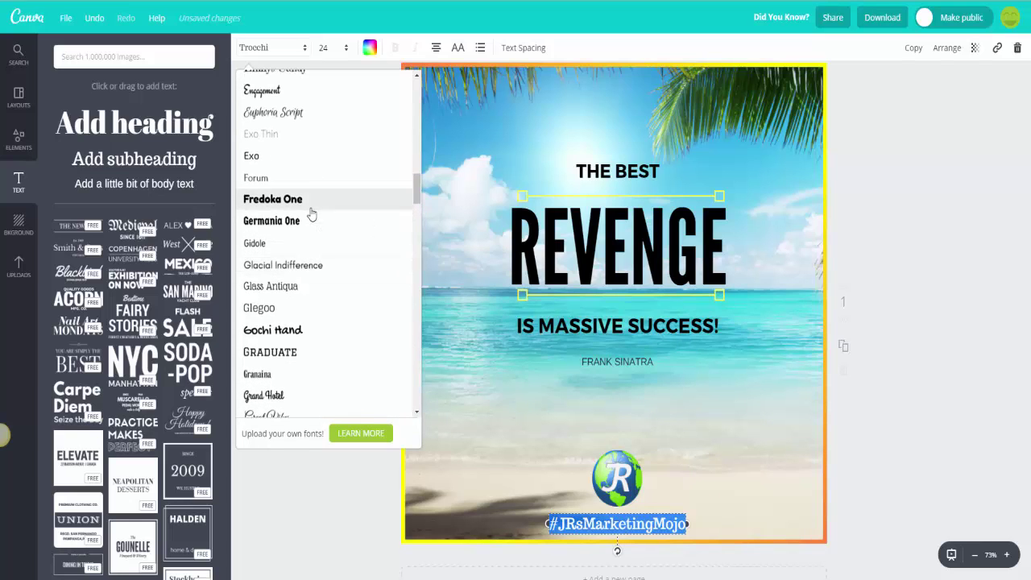
click(274, 330)
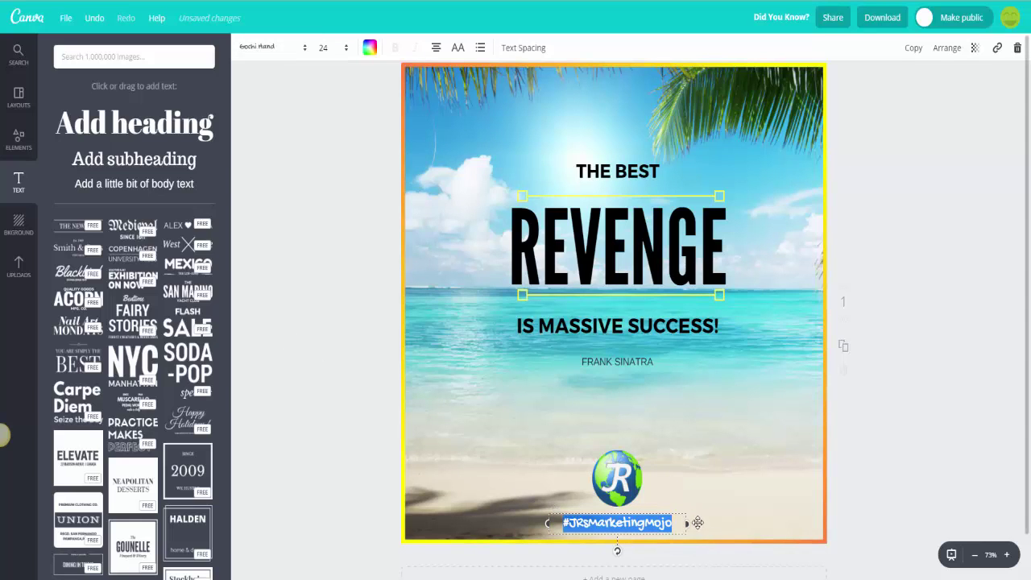
Step: Set the hashtag font size to 32
click(347, 50)
click(346, 51)
click(347, 51)
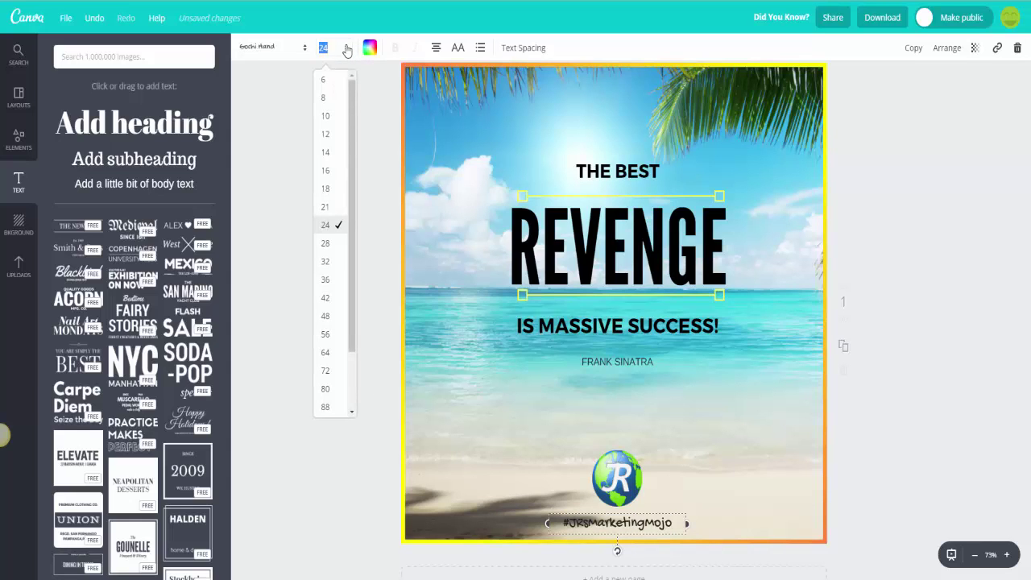
click(326, 262)
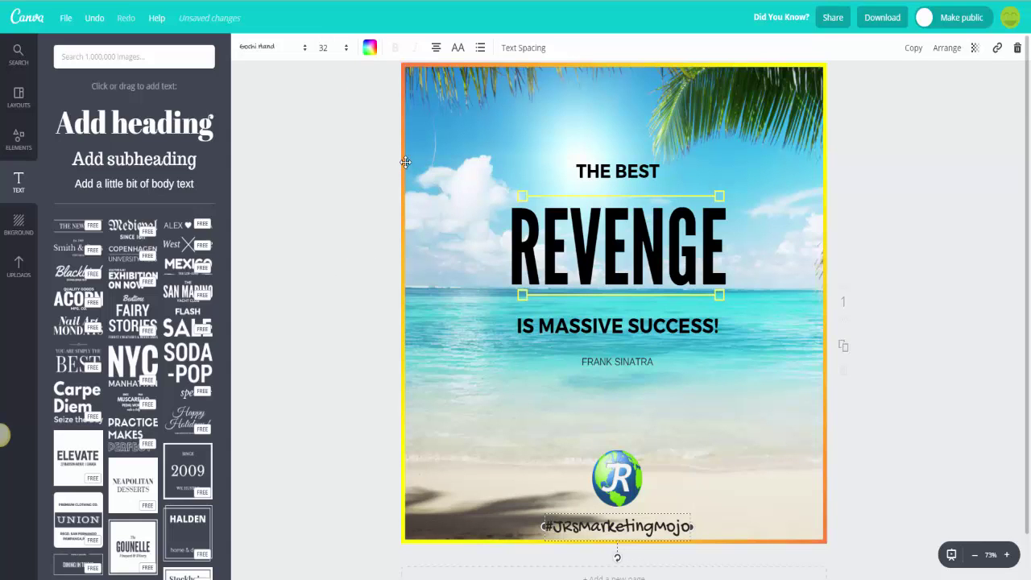
Step: Make the hashtag text colour white
click(370, 50)
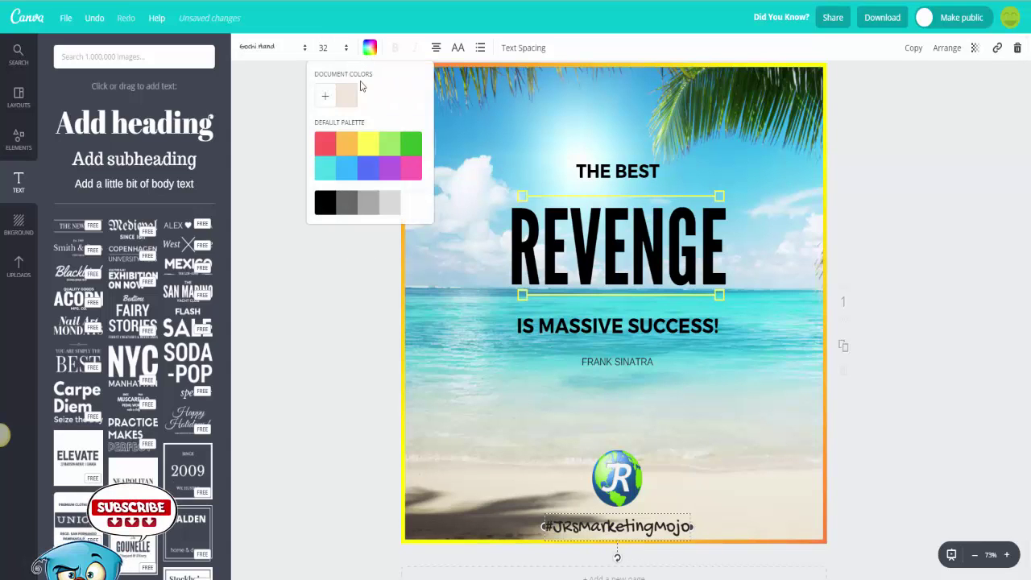
click(364, 154)
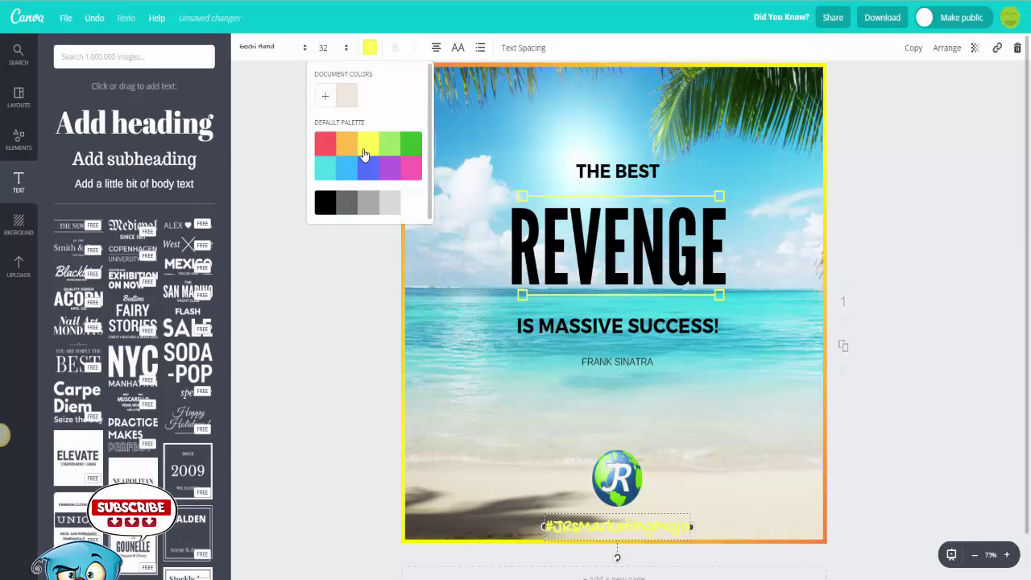
click(409, 207)
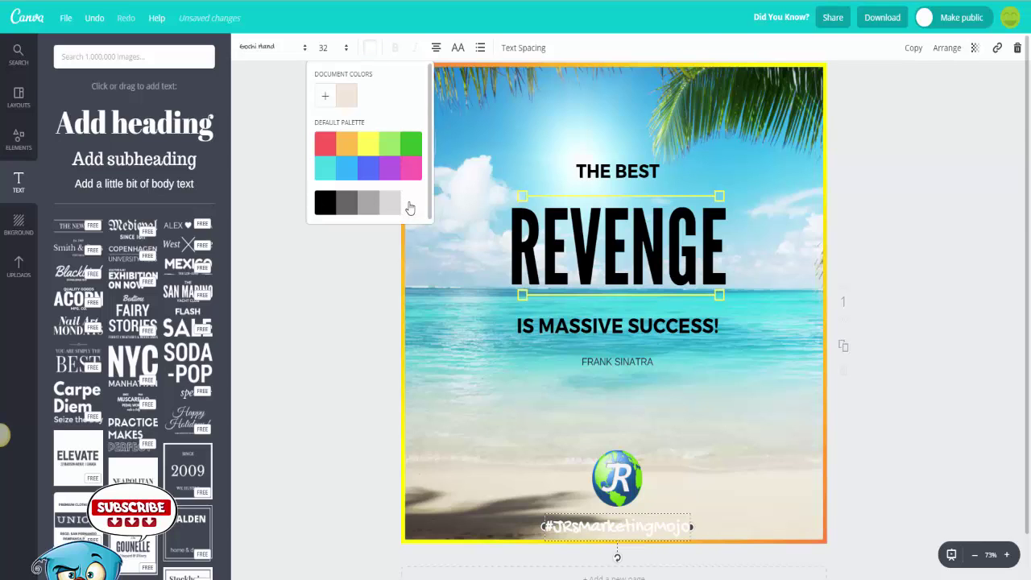
click(327, 208)
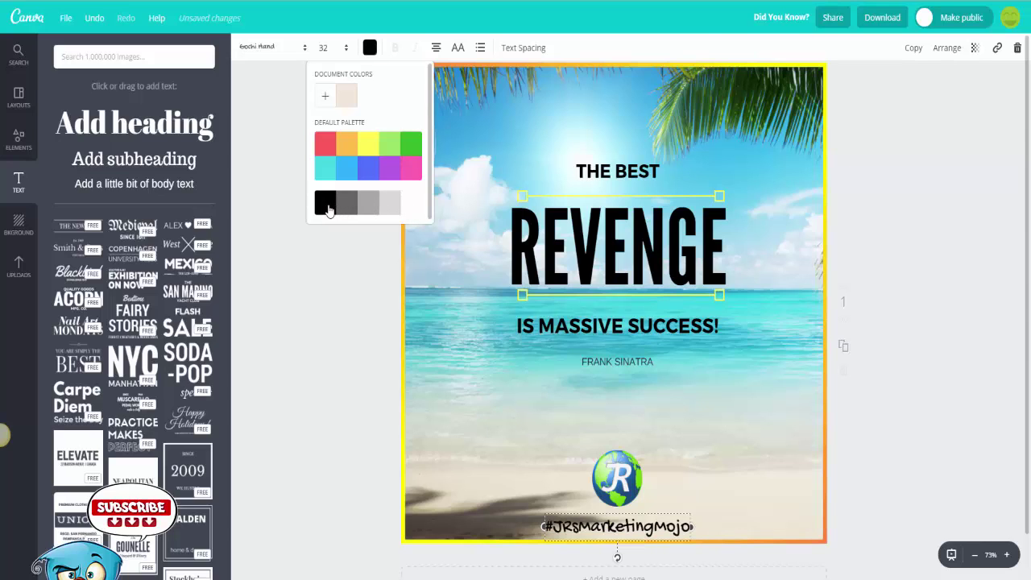
click(409, 207)
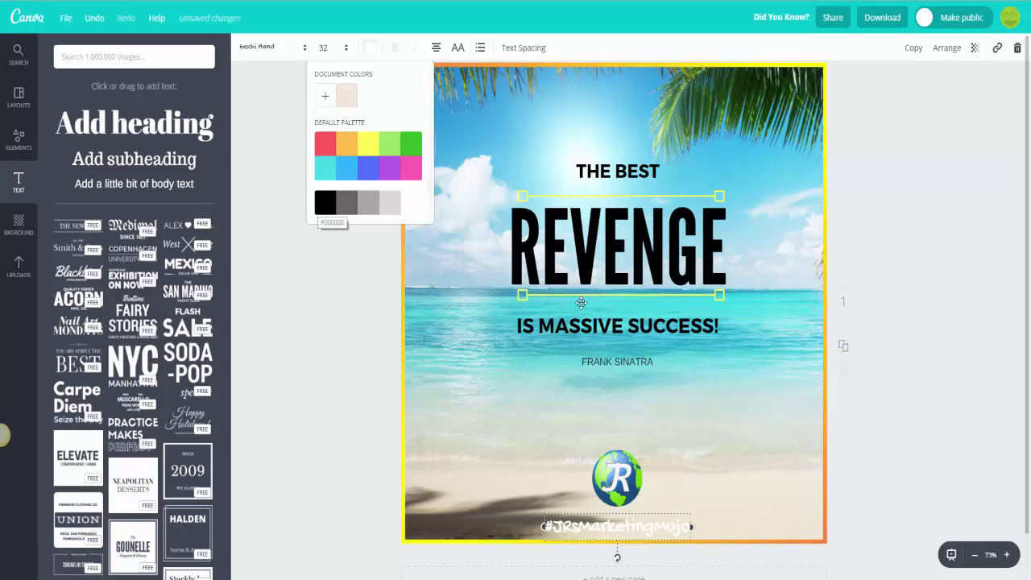
Step: Share the design on Twitter and post the tweet with its link
click(725, 485)
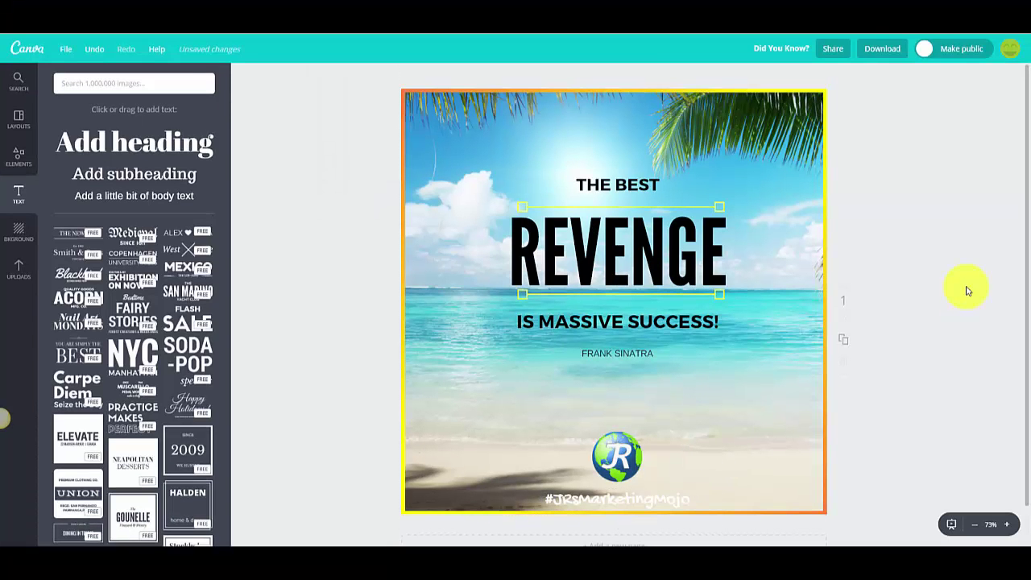
click(833, 48)
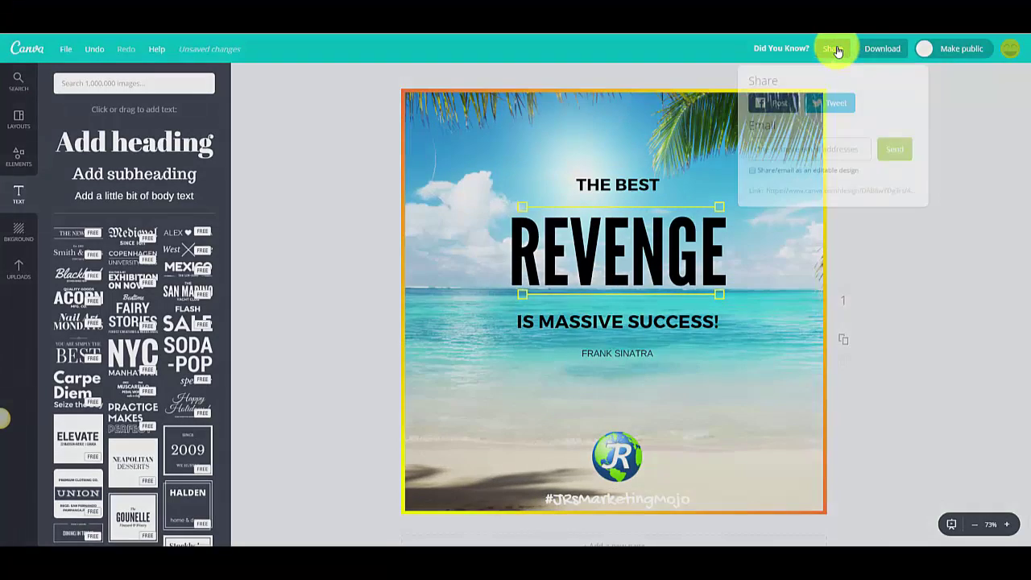
click(835, 100)
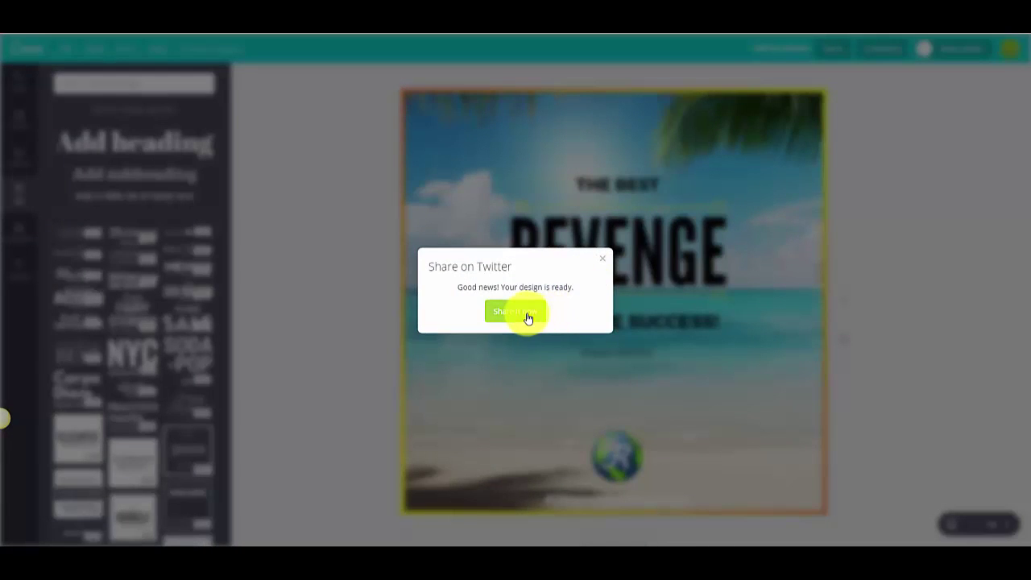
click(525, 314)
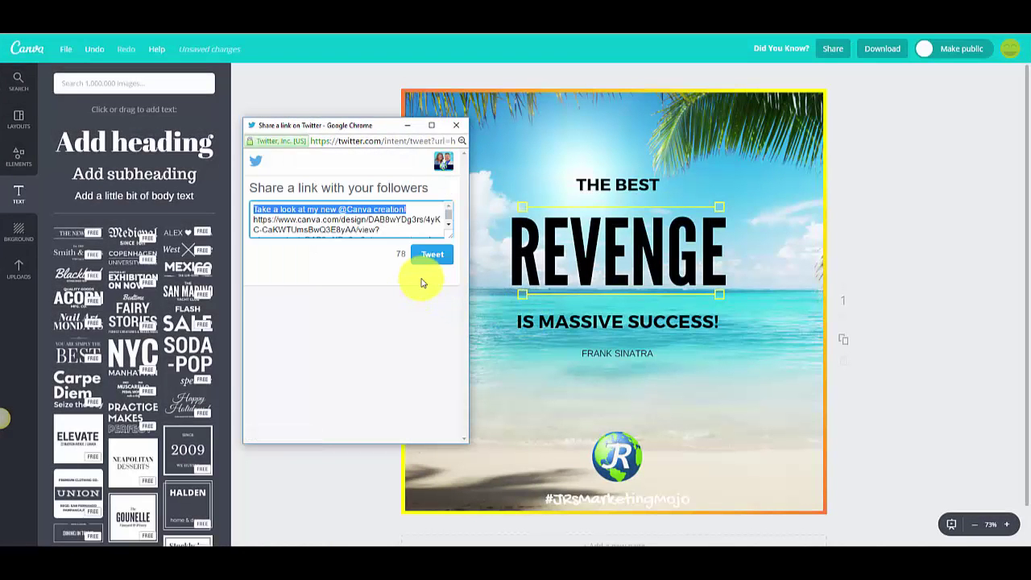
click(431, 256)
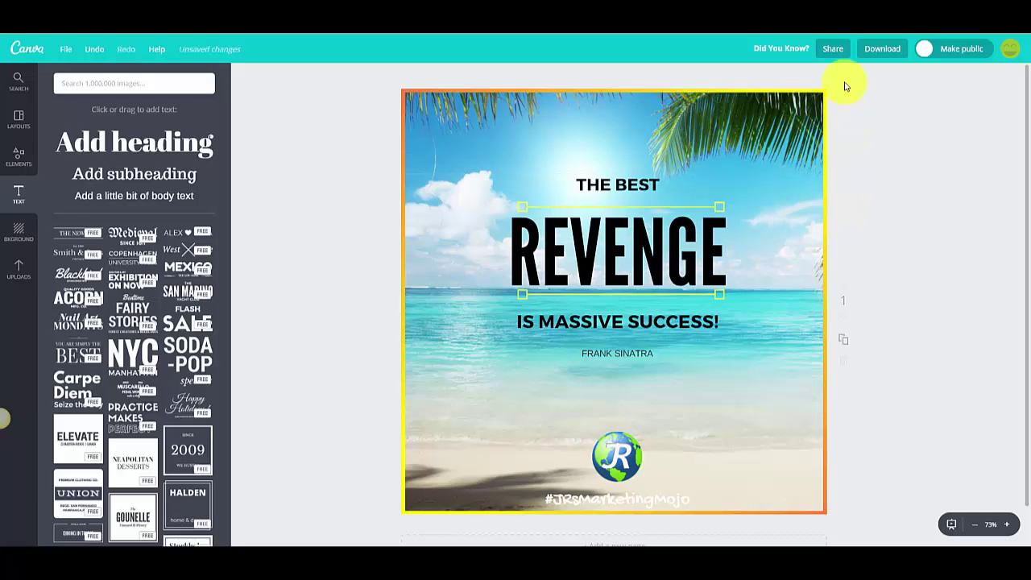
Step: Send the design by e-mail to a recipient's address
click(833, 48)
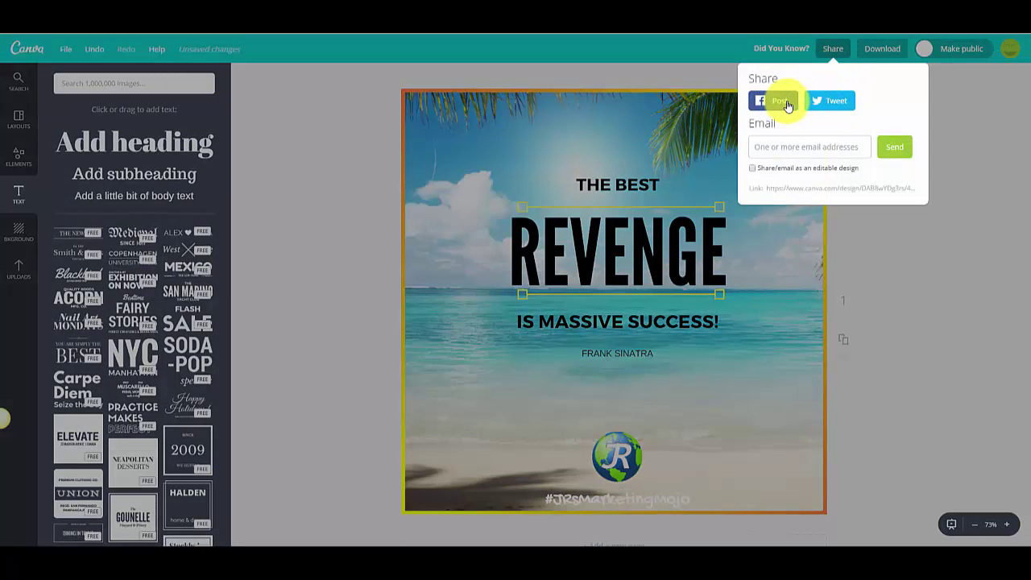
click(789, 147)
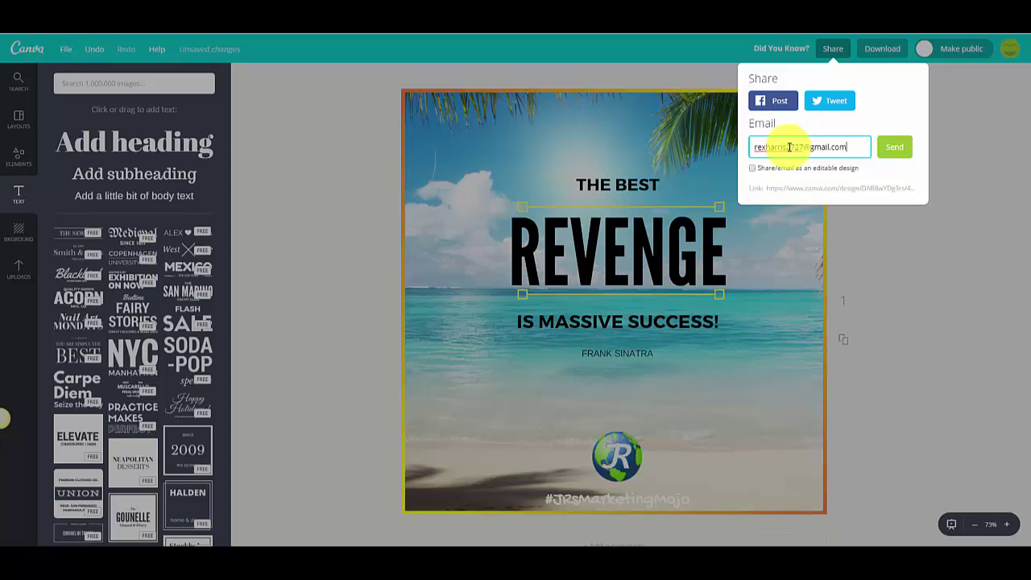
click(901, 152)
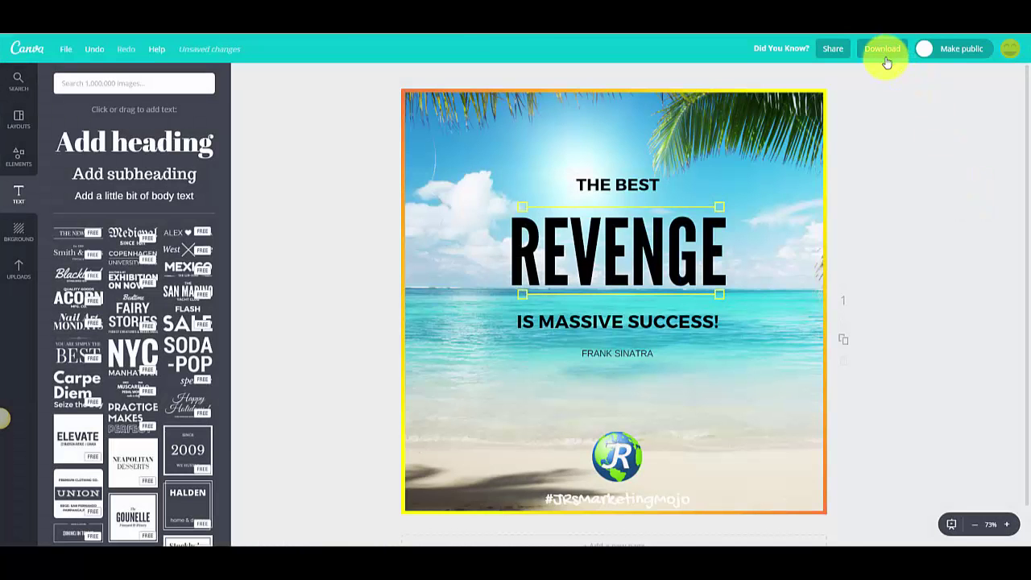
Step: Download the design as a high-quality PNG and show the file in its folder
click(884, 53)
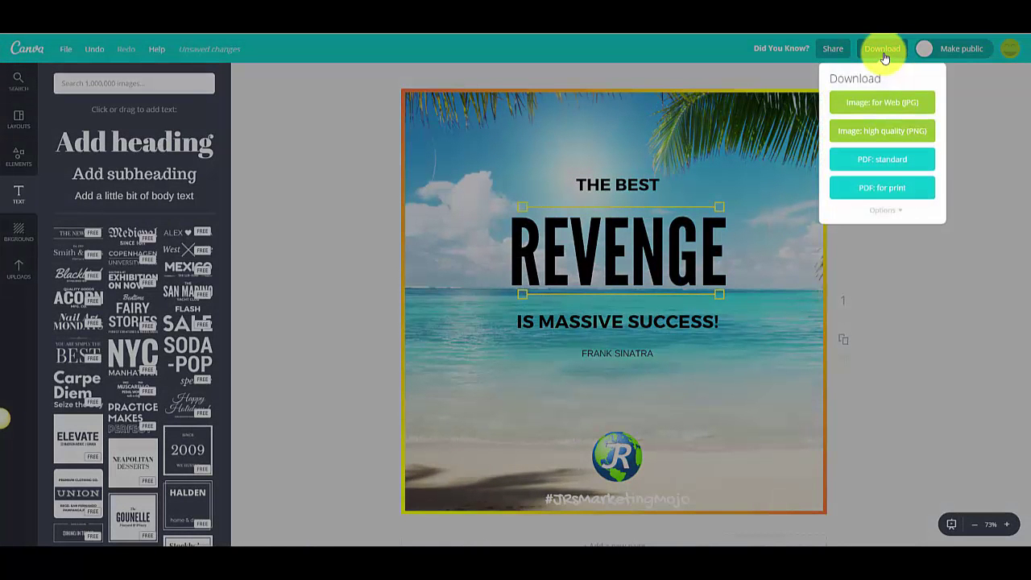
click(896, 134)
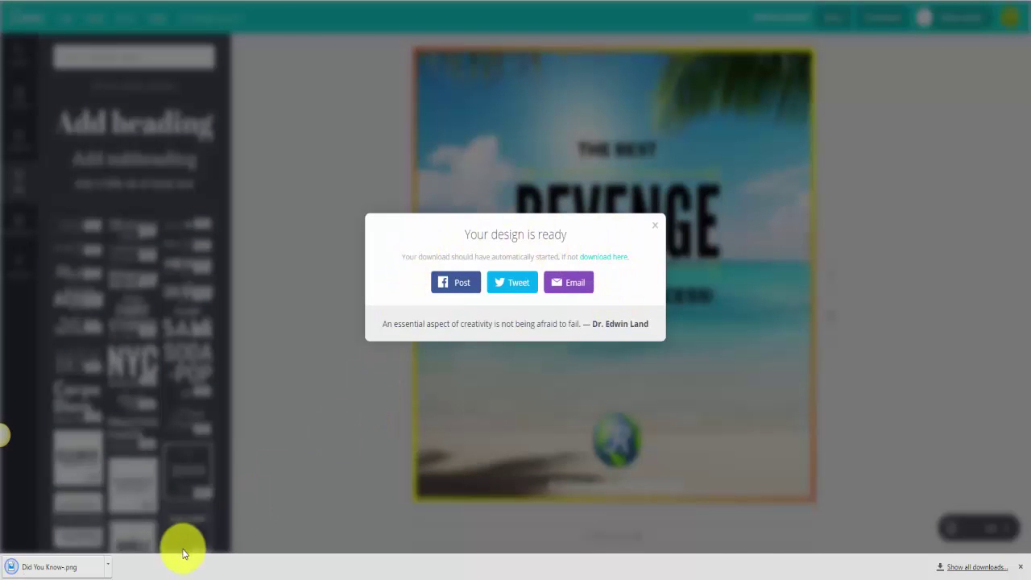
click(108, 567)
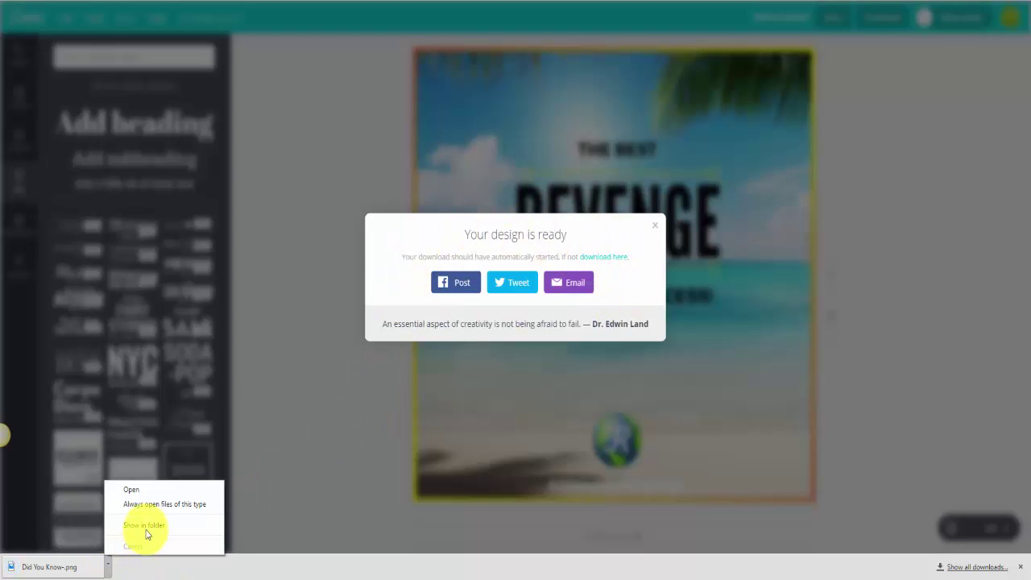
click(143, 525)
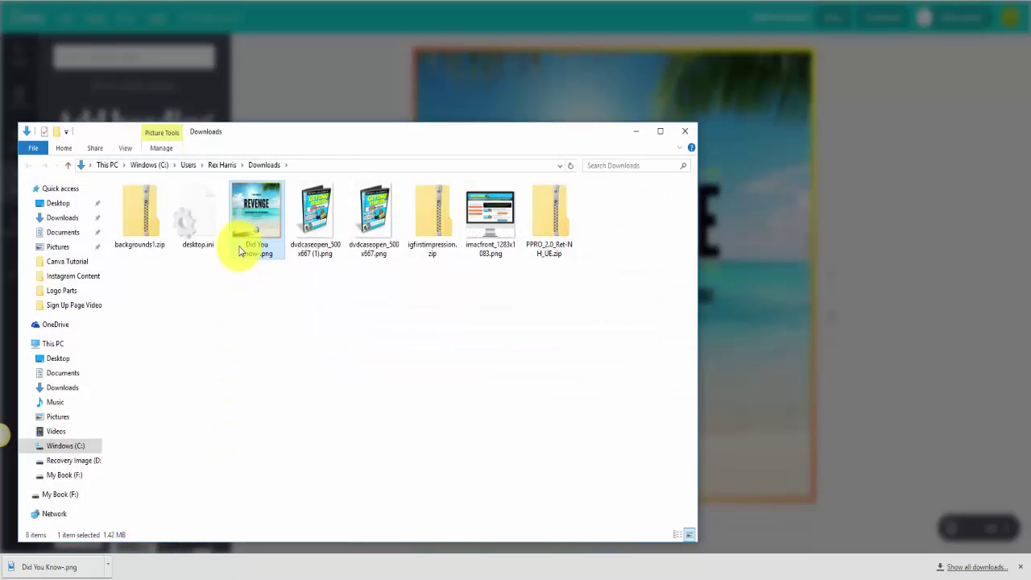
Step: Cut Did You Know-.png from Downloads, paste it into IG Posts & Content Hacks, and view the finished post
right_click(253, 221)
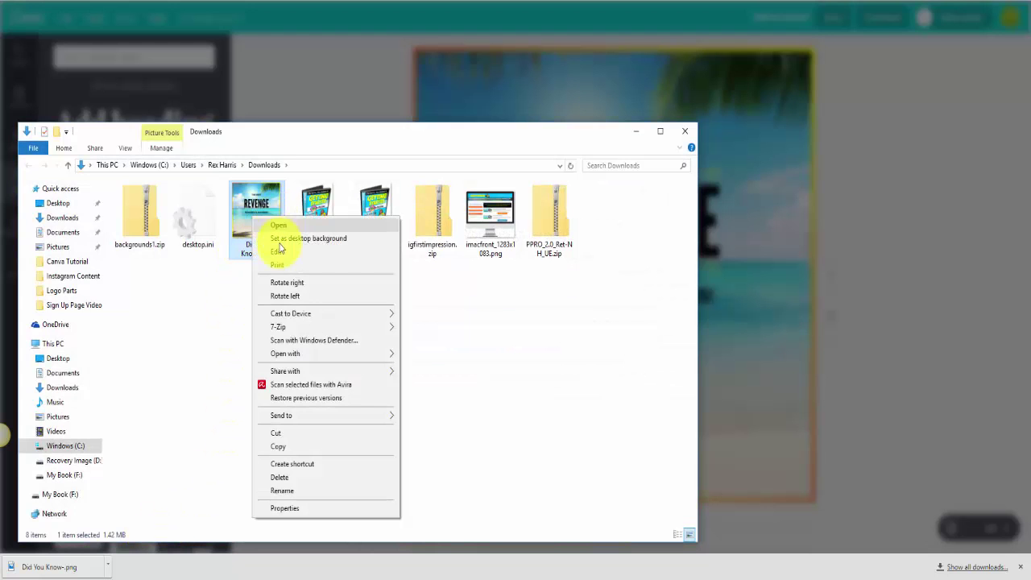
click(287, 434)
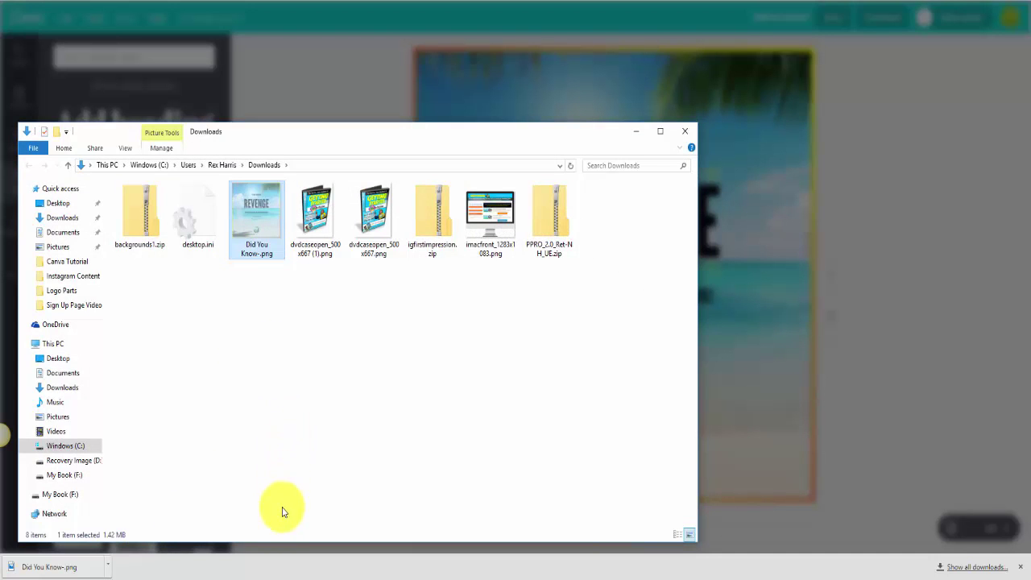
click(271, 575)
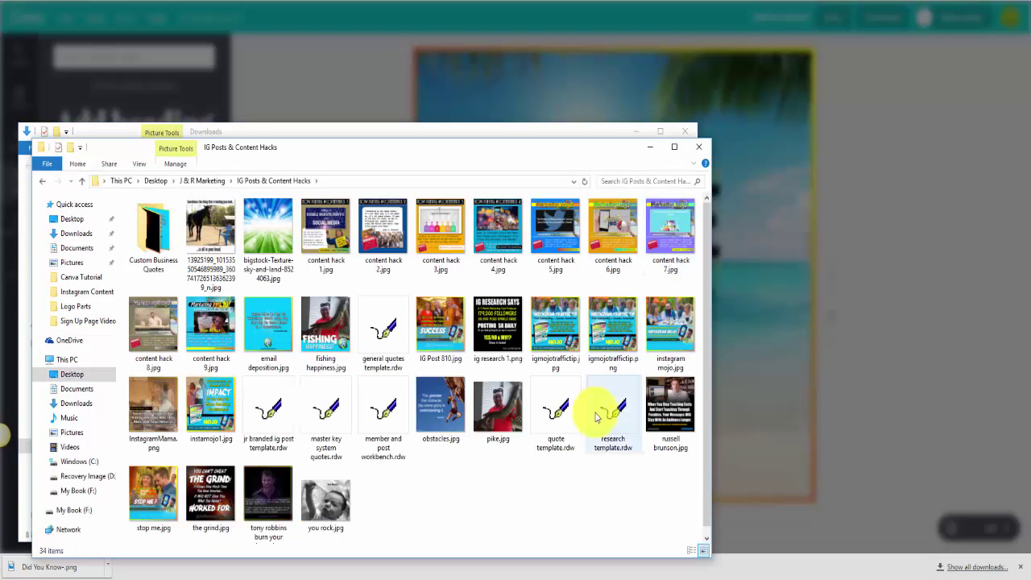
right_click(428, 514)
click(472, 422)
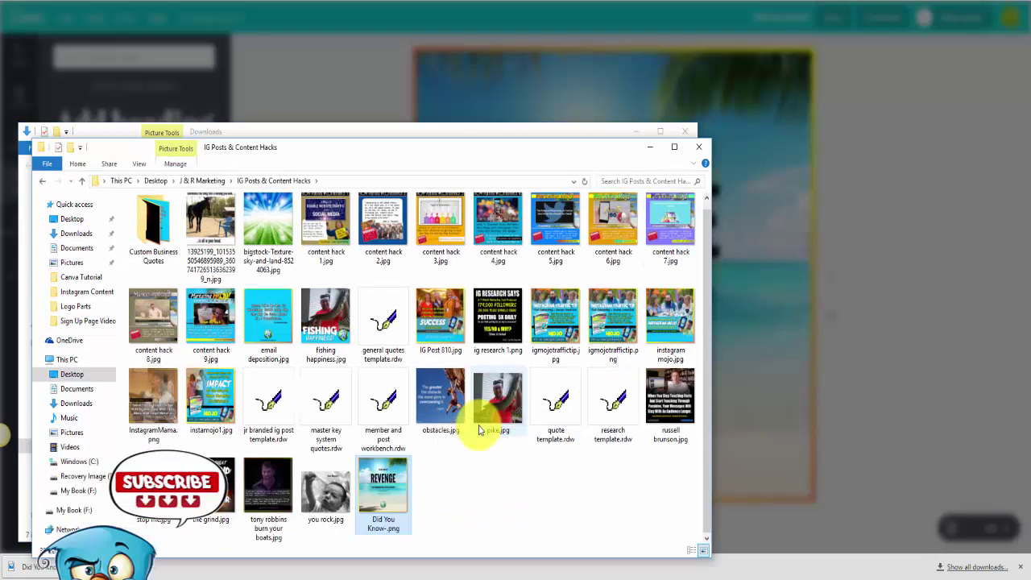
double_click(394, 495)
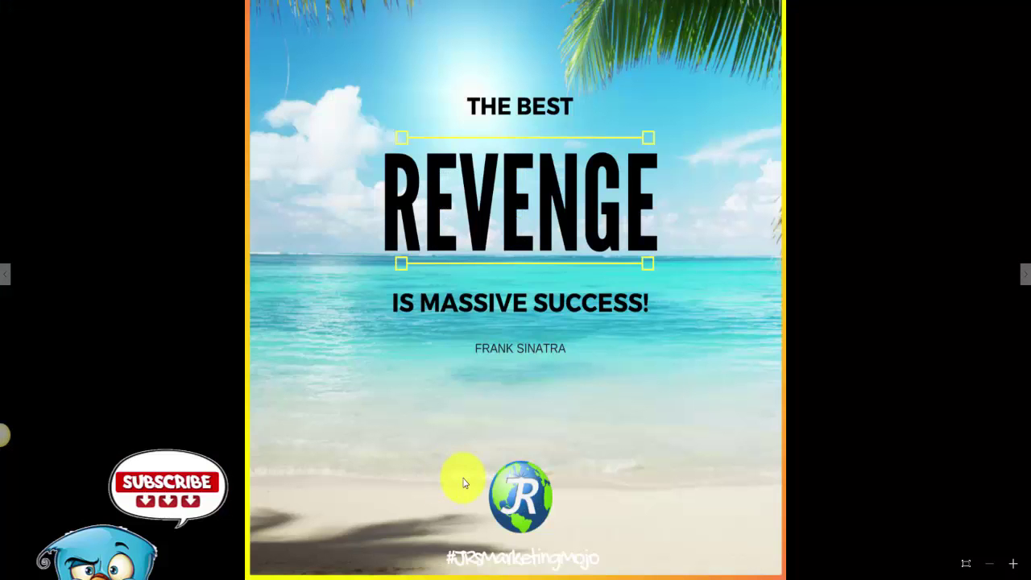